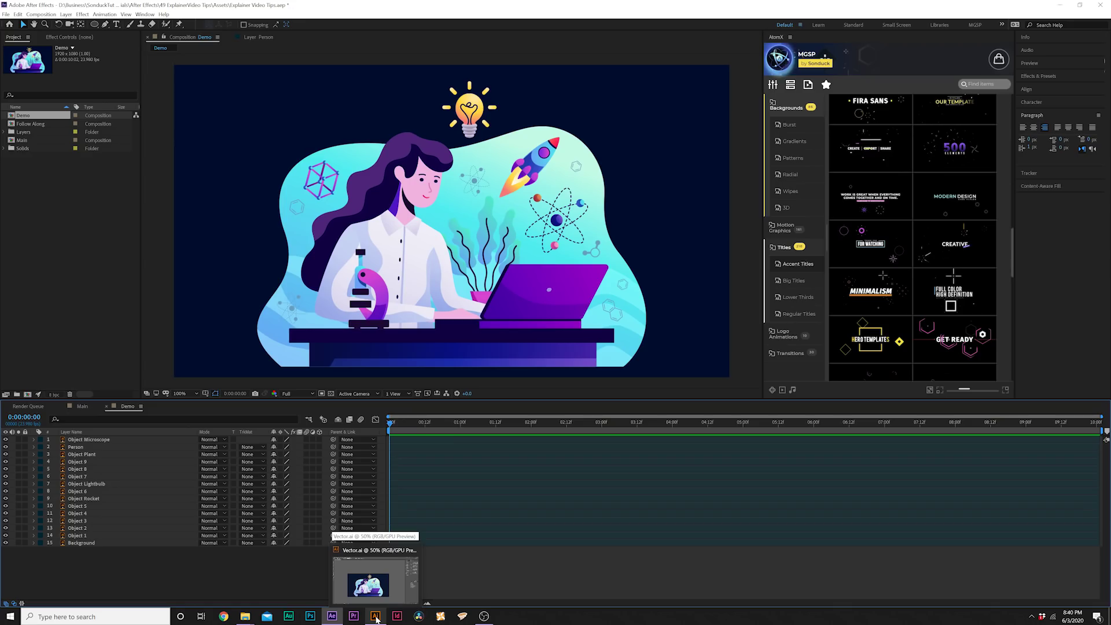
{"action": "left_click", "coordinate": [375, 616]}
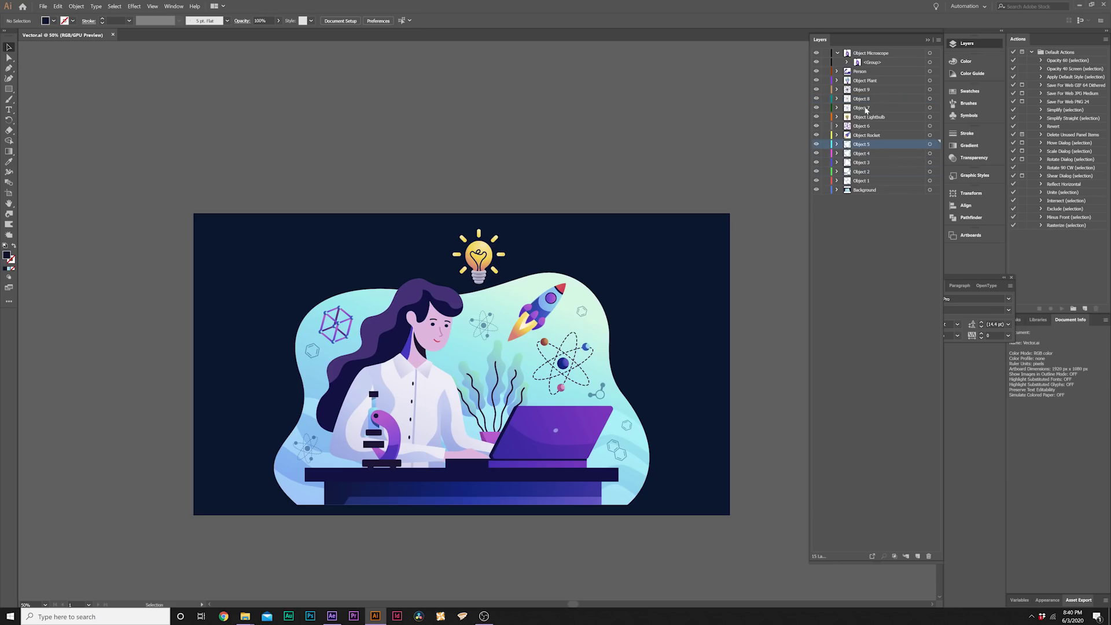
{"action": "left_click", "coordinate": [816, 99]}
{"action": "left_click", "coordinate": [816, 99]}
{"action": "left_click", "coordinate": [817, 108]}
{"action": "left_click", "coordinate": [817, 107]}
{"action": "left_click", "coordinate": [816, 90]}
{"action": "left_click", "coordinate": [816, 90]}
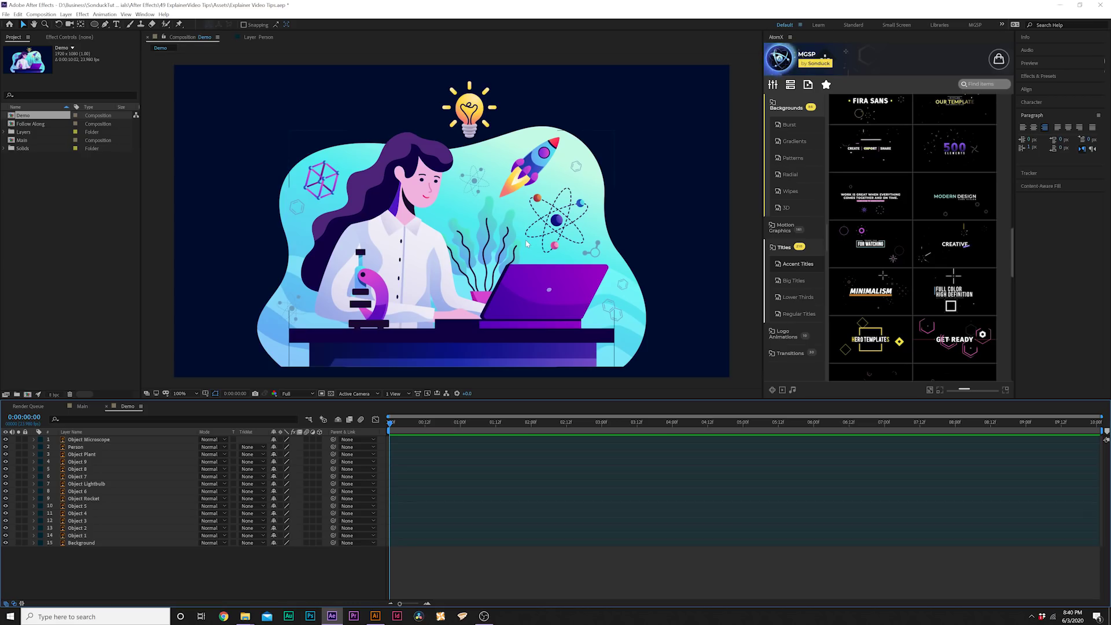
Step: Select the Object 9 atom and reveal its Scale and Rotation properties
{"action": "left_click", "coordinate": [173, 533]}
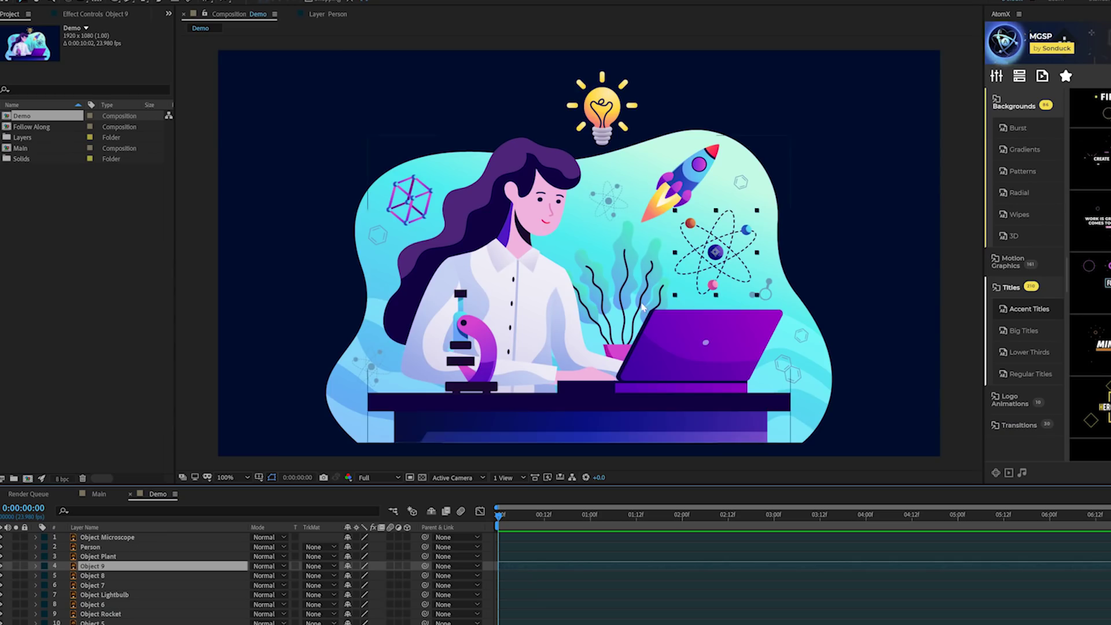
{"action": "scroll", "coordinate": [457, 174], "scroll_direction": "up", "scroll_amount": 2}
{"action": "left_click_drag", "start_coordinate": [596, 324], "coordinate": [434, 279]}
{"action": "left_click", "coordinate": [435, 278]}
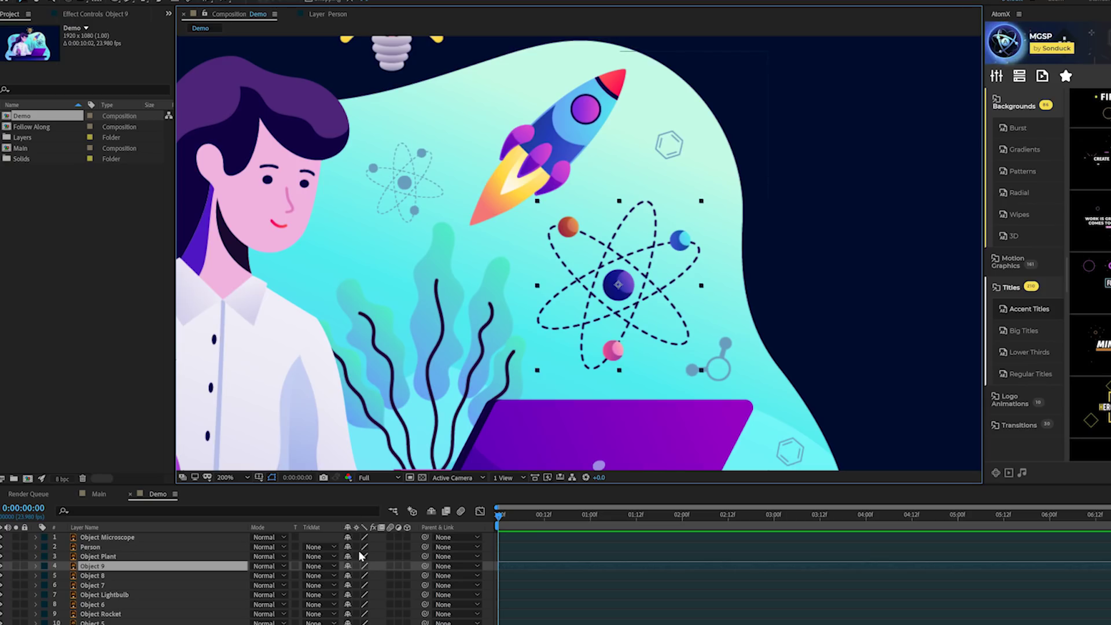
{"action": "key", "text": "s"}
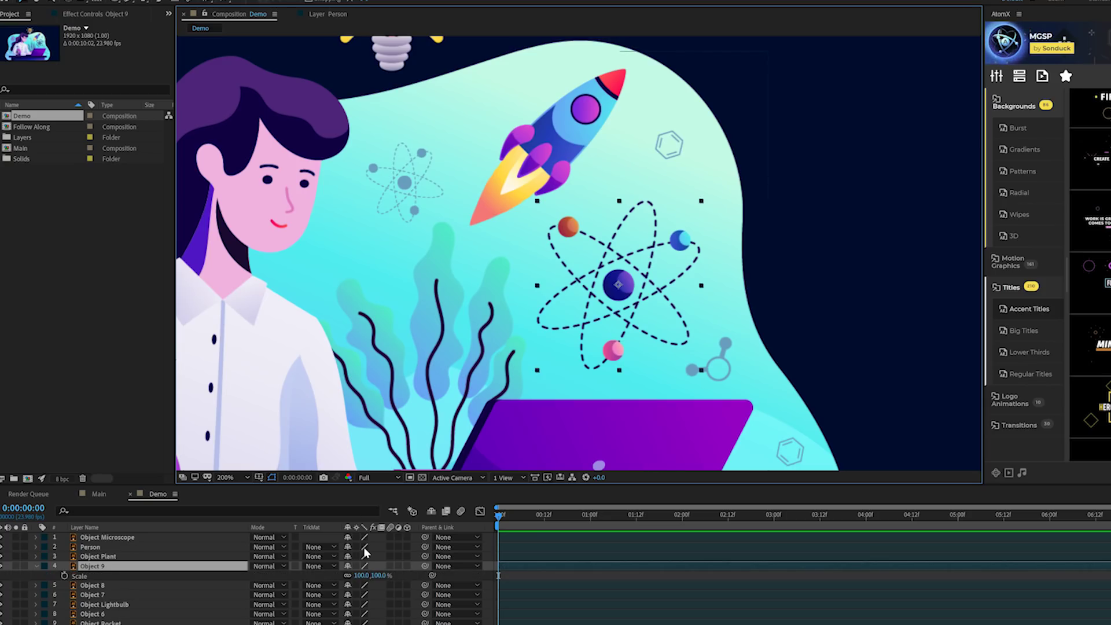
{"action": "key", "text": "shift+r"}
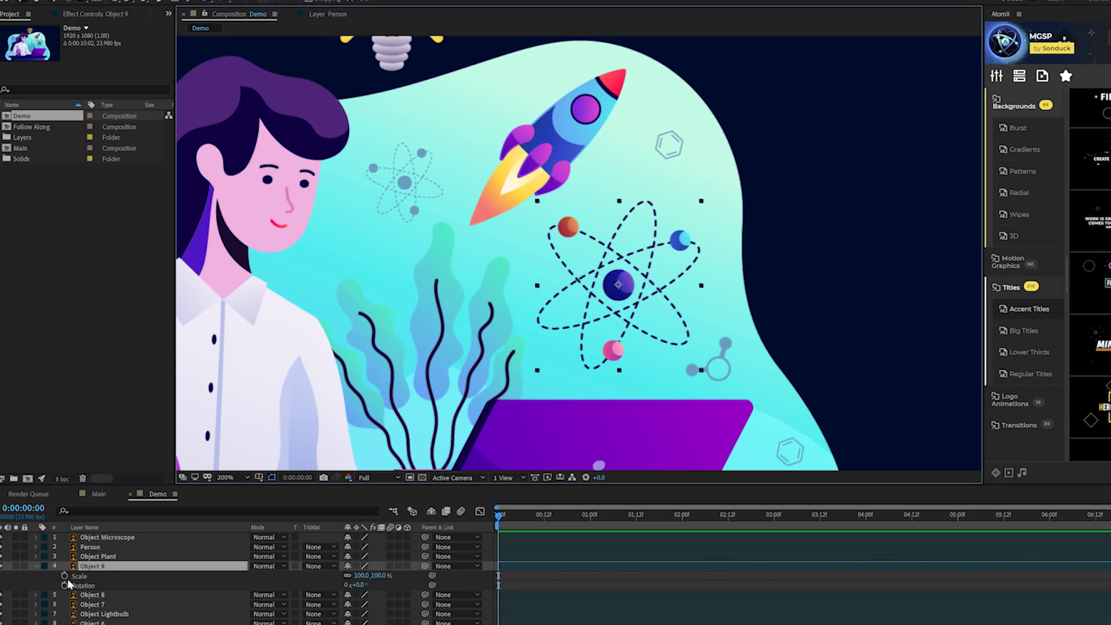
Step: Keyframe Scale and Rotation, copy the keys forward, and move the last Rotation key to 6:00
{"action": "left_click", "coordinate": [64, 577]}
{"action": "left_click", "coordinate": [64, 584]}
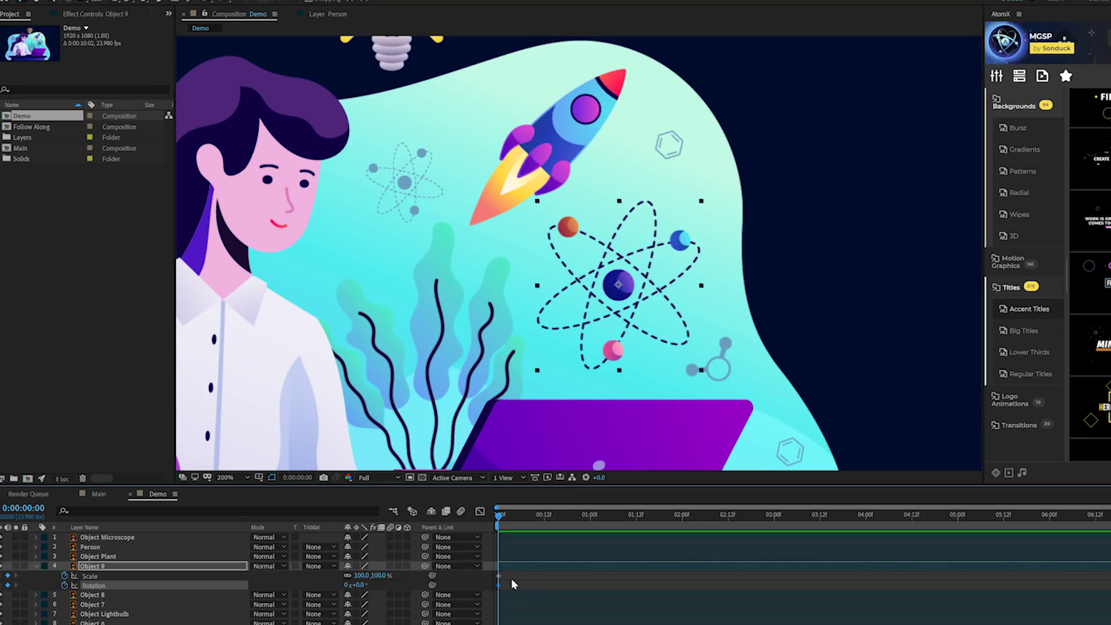
{"action": "left_click_drag", "start_coordinate": [509, 572], "coordinate": [1015, 573]}
{"action": "left_click", "coordinate": [557, 588]}
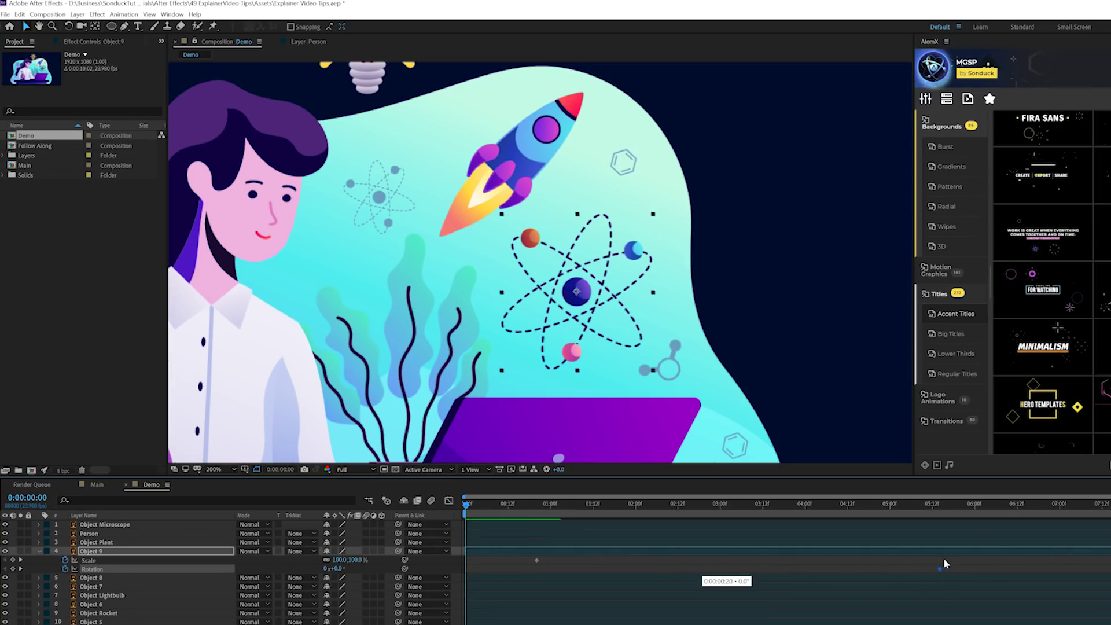
{"action": "left_click_drag", "start_coordinate": [943, 564], "coordinate": [984, 562]}
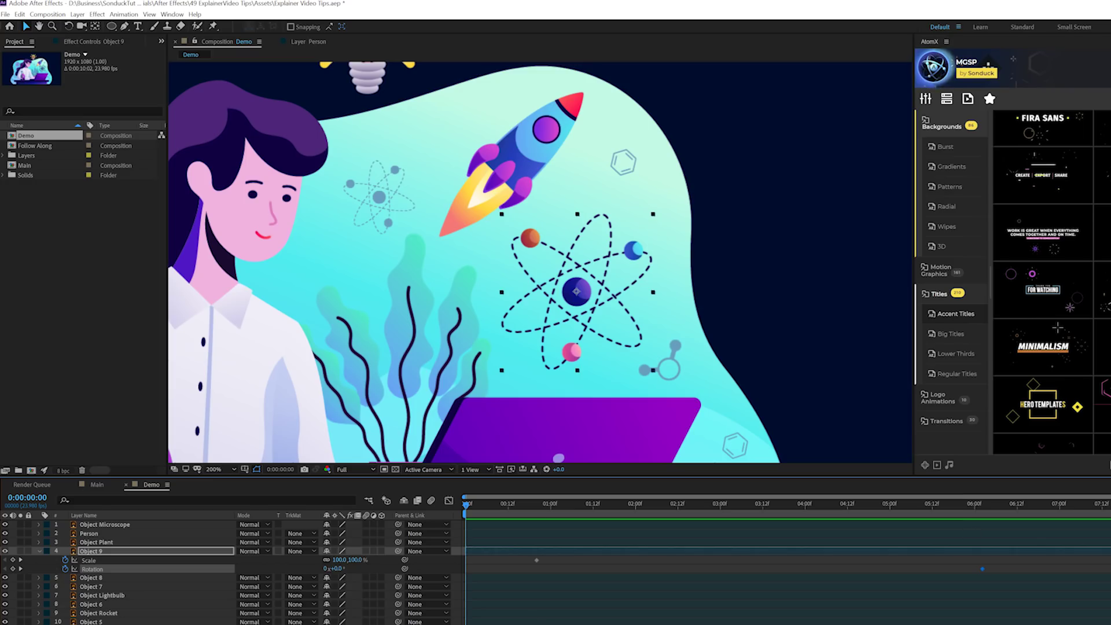
Step: Set the first Rotation keyframe to one full turn (1x) and preview the spin
{"action": "key", "text": "F2"}
{"action": "left_click", "coordinate": [325, 568]}
{"action": "type", "text": "1"}
{"action": "key", "text": "Return"}
{"action": "key", "text": "space"}
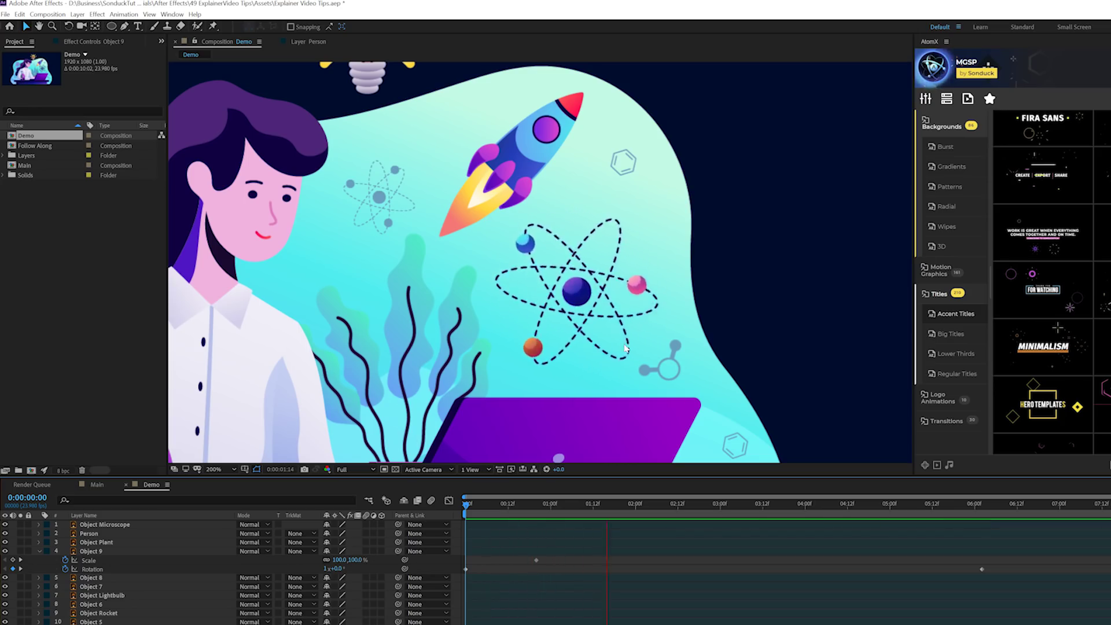
{"action": "key", "text": "space"}
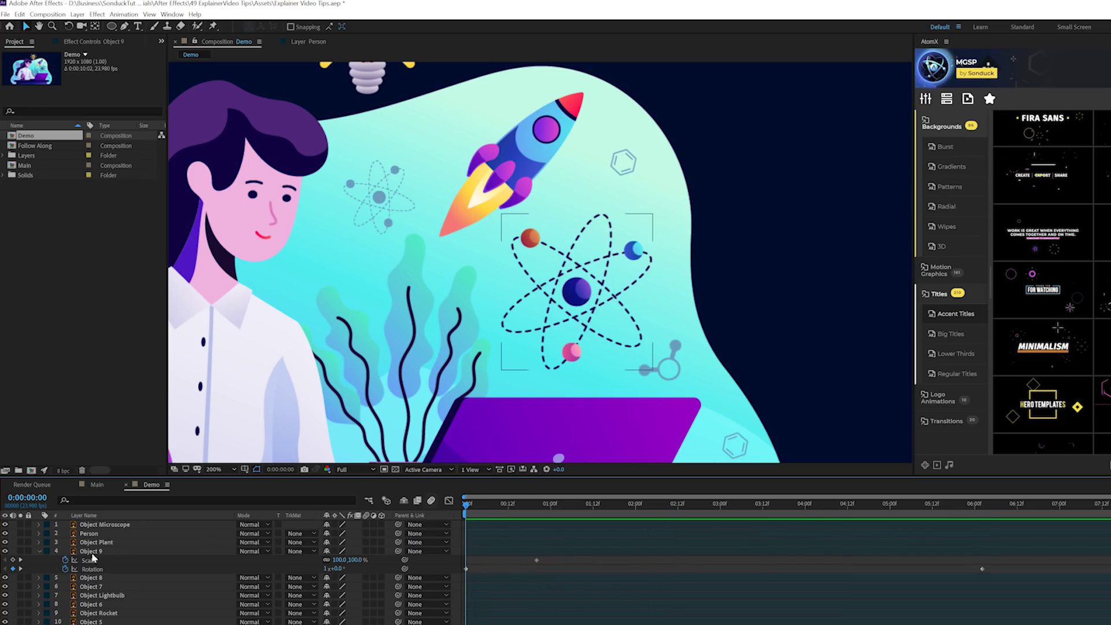
Step: Set the first Scale keyframe to 0% so the atom grows in, and preview
{"action": "left_click", "coordinate": [339, 560]}
{"action": "type", "text": "0"}
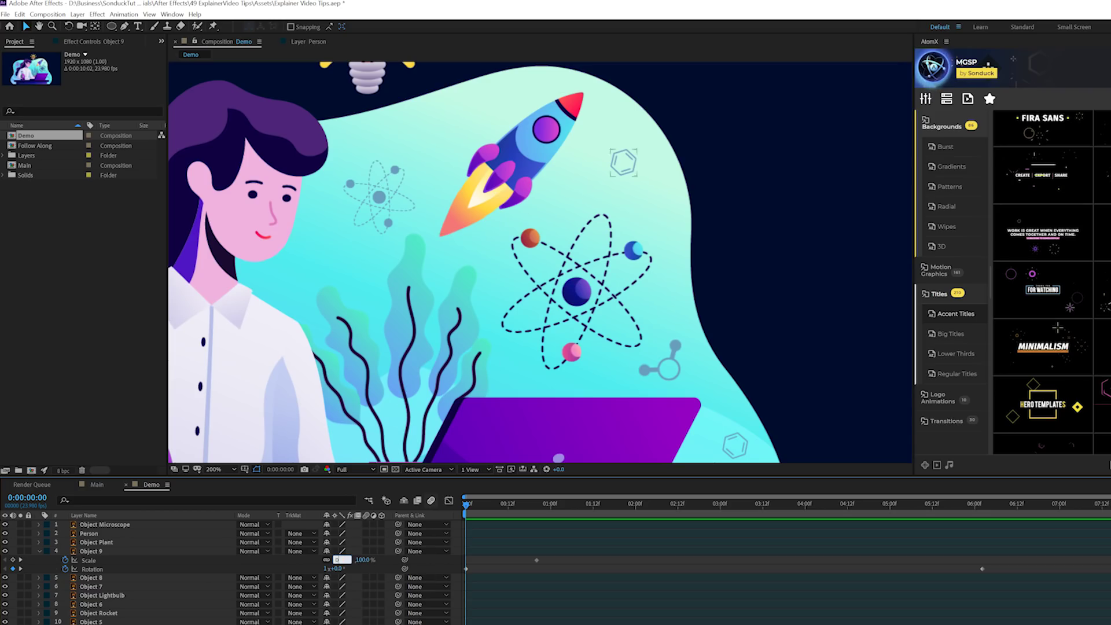
{"action": "key", "text": "Return"}
{"action": "key", "text": "space"}
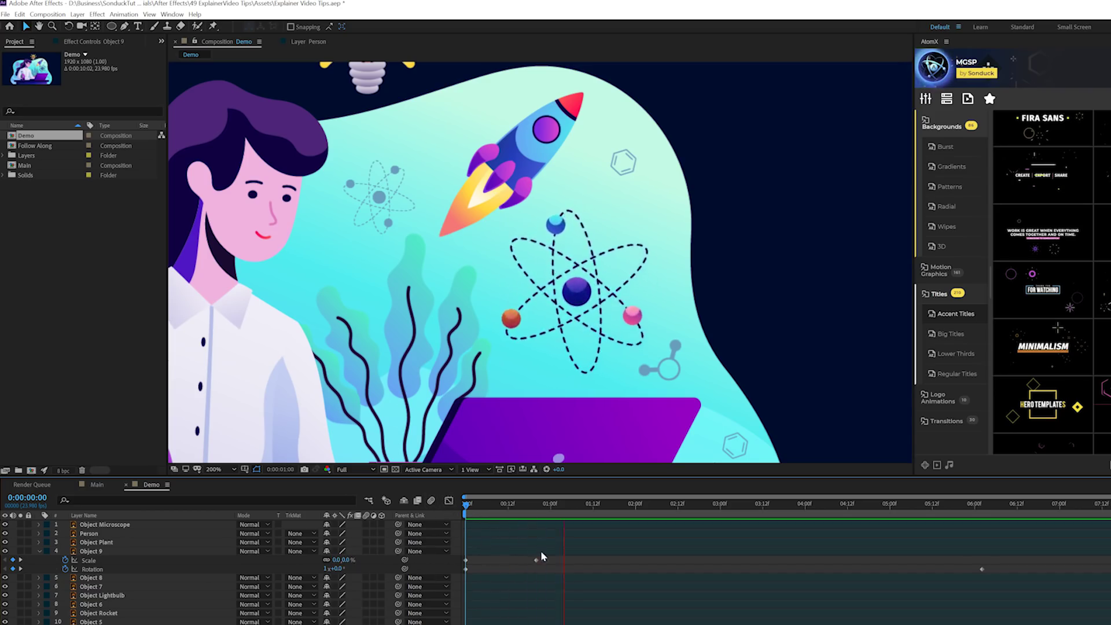
{"action": "key", "text": "space"}
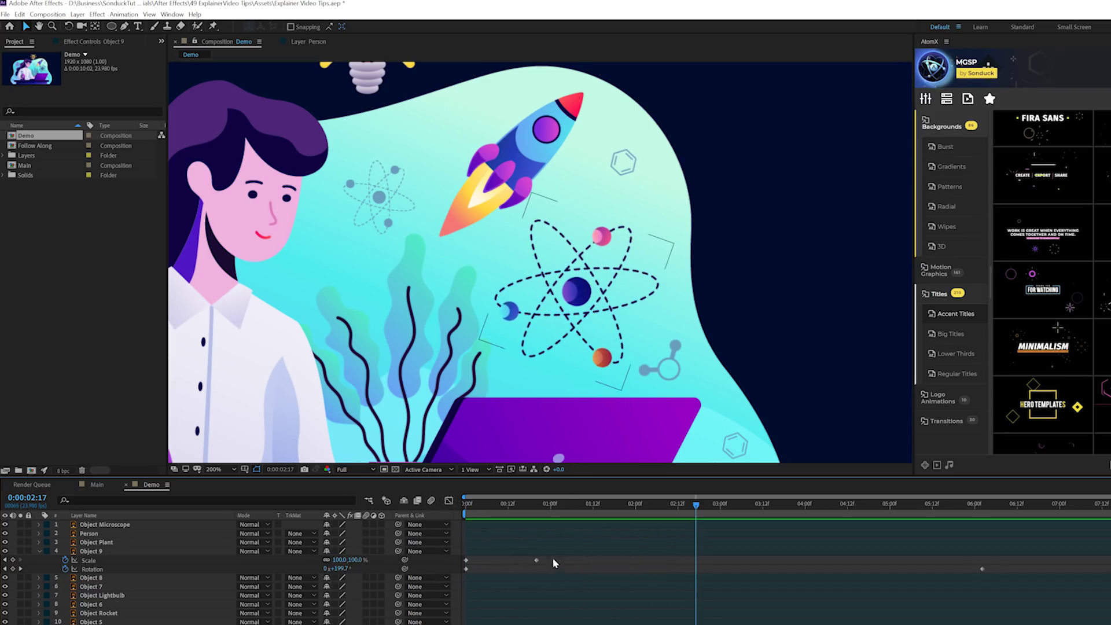
Step: Apply Easy Ease (F9) to the atom's Scale keyframes
{"action": "key", "text": "F9"}
{"action": "left_click_drag", "start_coordinate": [496, 502], "coordinate": [404, 508]}
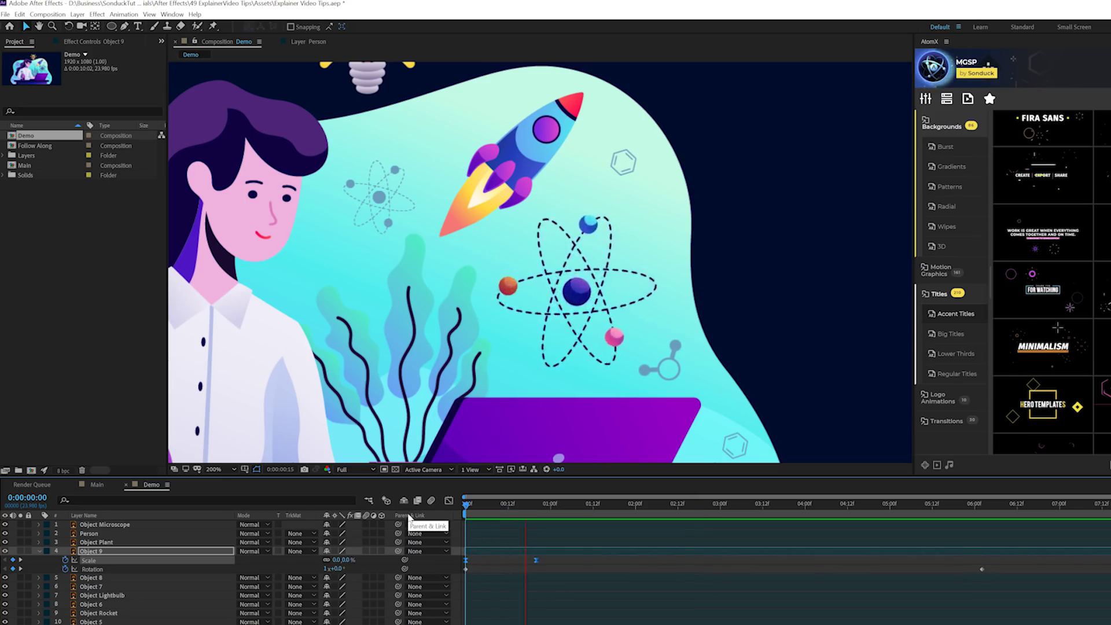
{"action": "key", "text": "space"}
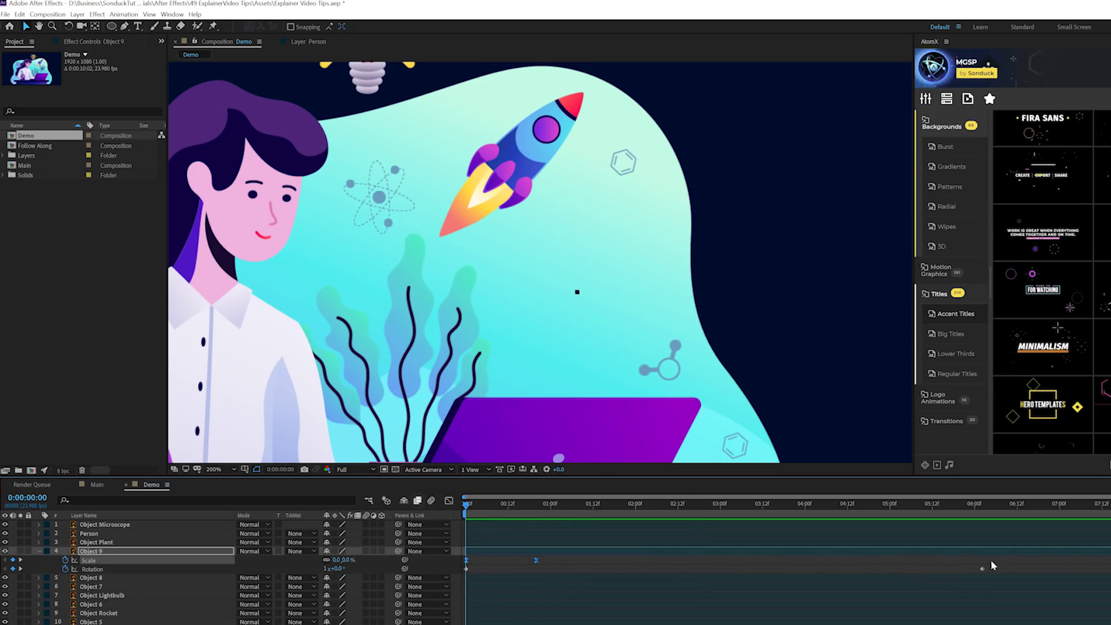
{"action": "left_click", "coordinate": [92, 569]}
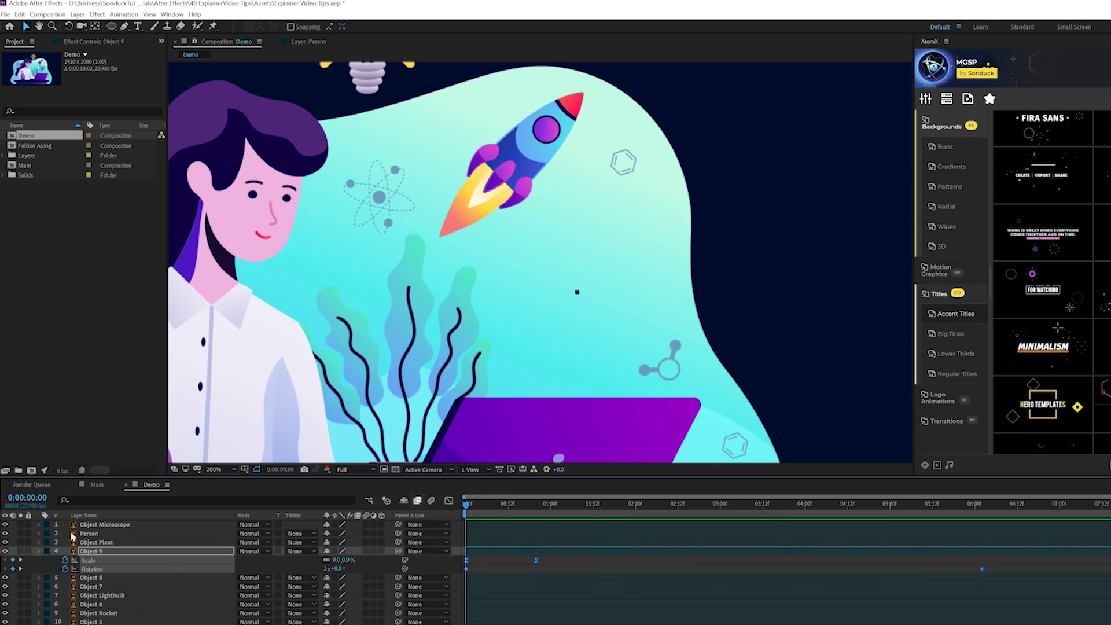
{"action": "left_click", "coordinate": [39, 551]}
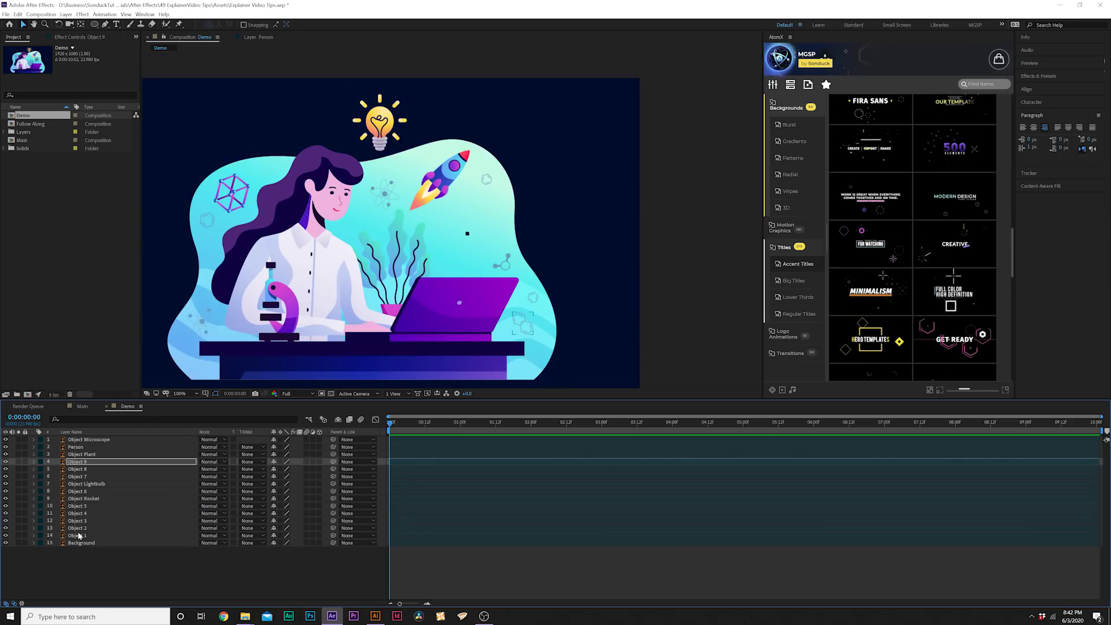
Step: Preview the animation, then select layers Object 2 through Object 8 together
{"action": "left_click", "coordinate": [79, 535]}
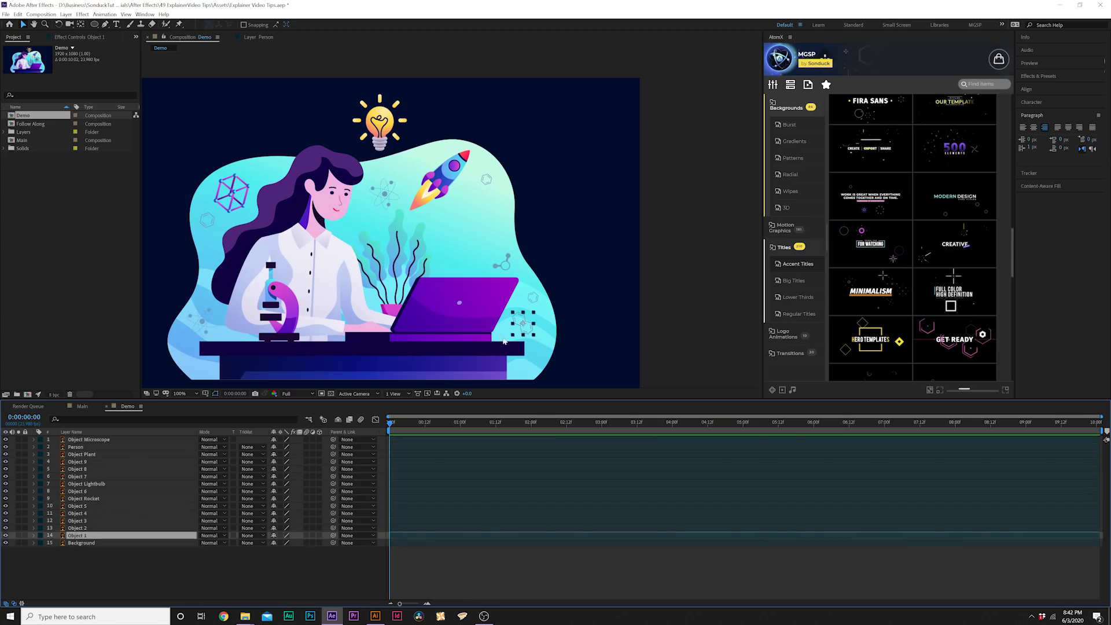
{"action": "key", "text": "space"}
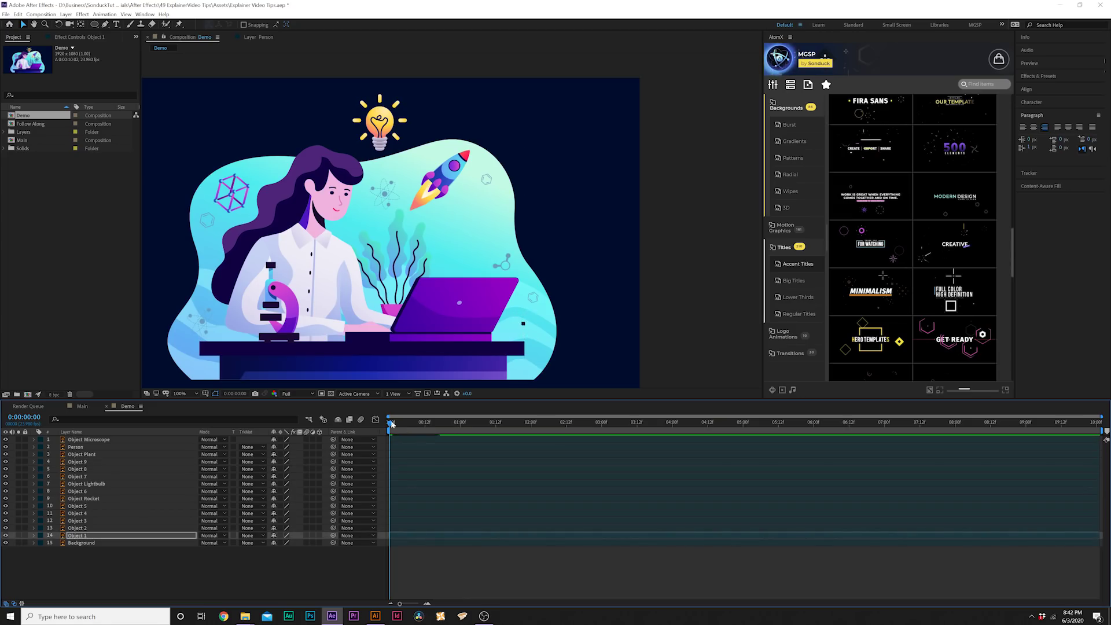
{"action": "key", "text": "space"}
{"action": "left_click", "coordinate": [79, 528]}
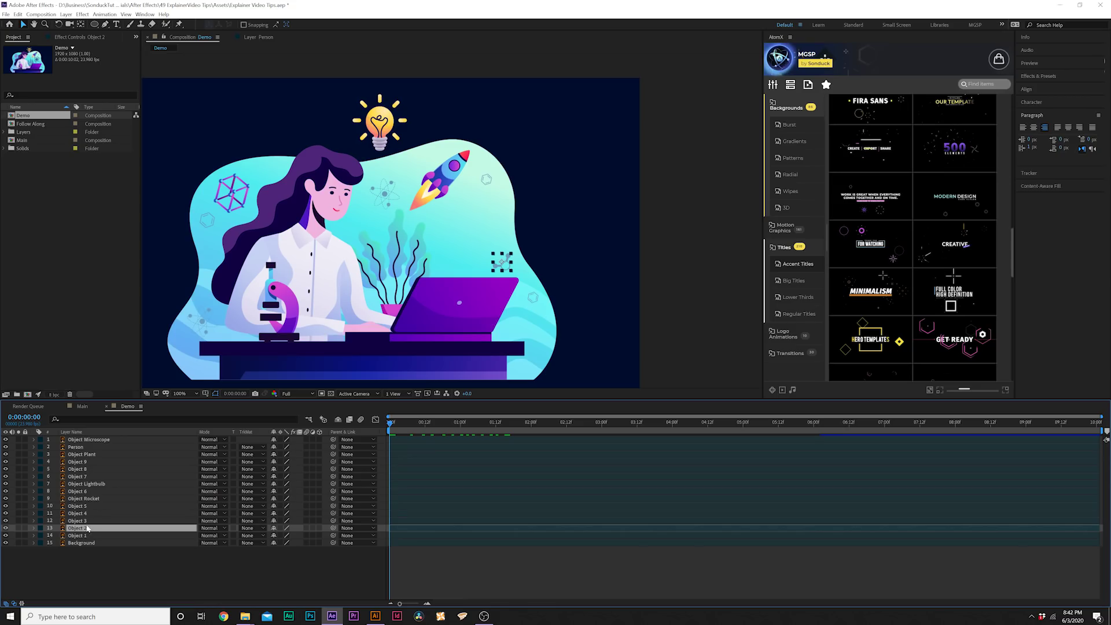
{"action": "left_click", "coordinate": [81, 520], "text": "ctrl"}
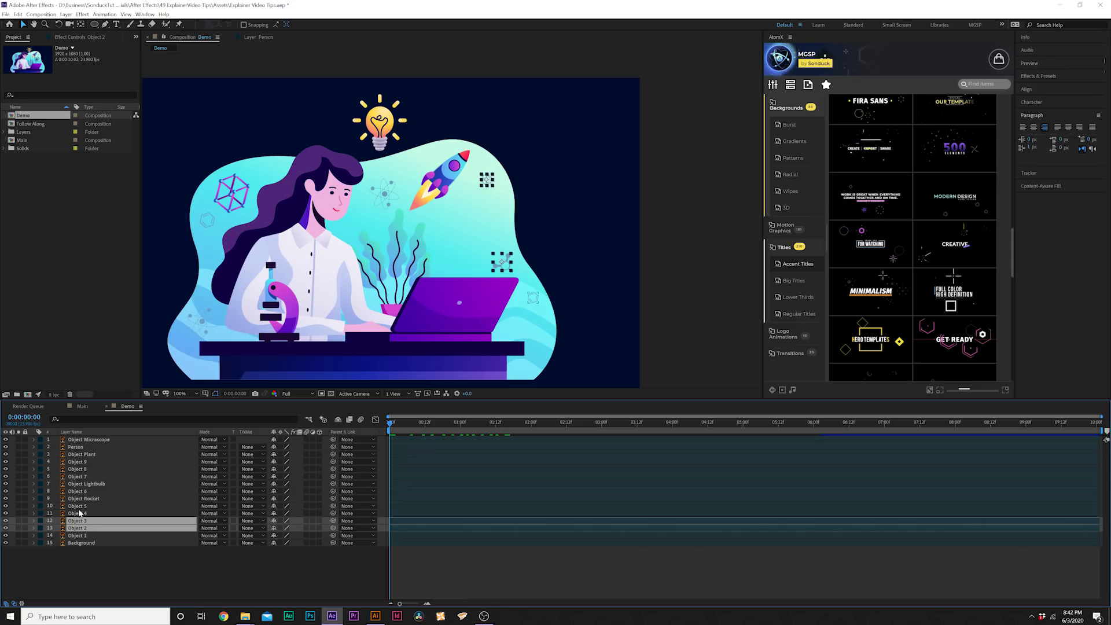
{"action": "left_click", "coordinate": [78, 505], "text": "ctrl"}
{"action": "left_click", "coordinate": [78, 513], "text": "ctrl"}
{"action": "left_click", "coordinate": [79, 491], "text": "ctrl"}
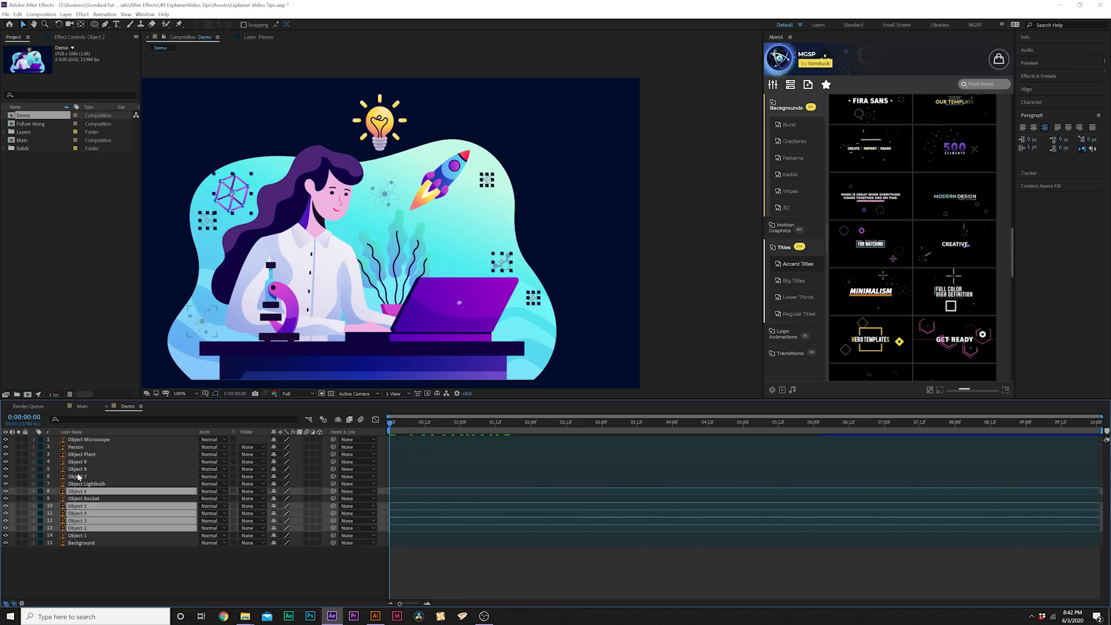
{"action": "left_click", "coordinate": [79, 476], "text": "ctrl"}
{"action": "left_click", "coordinate": [80, 469], "text": "ctrl"}
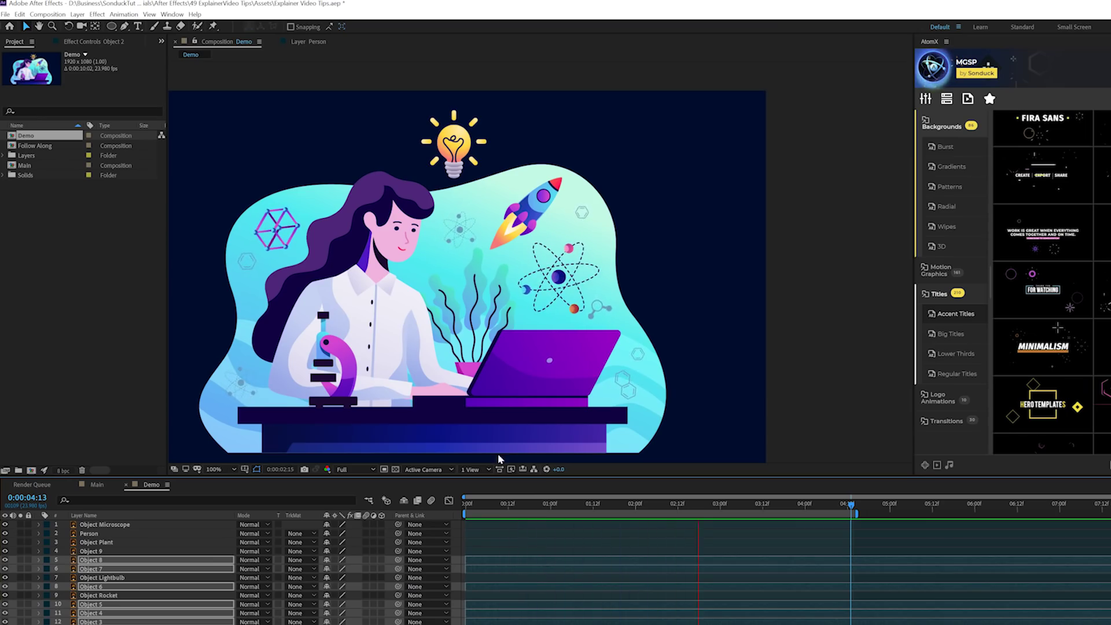
Step: Shift the selected layers later, then delay Object 8, Object 6 and Object 5 further
{"action": "key", "text": "space"}
{"action": "left_click_drag", "start_coordinate": [466, 560], "coordinate": [484, 568]}
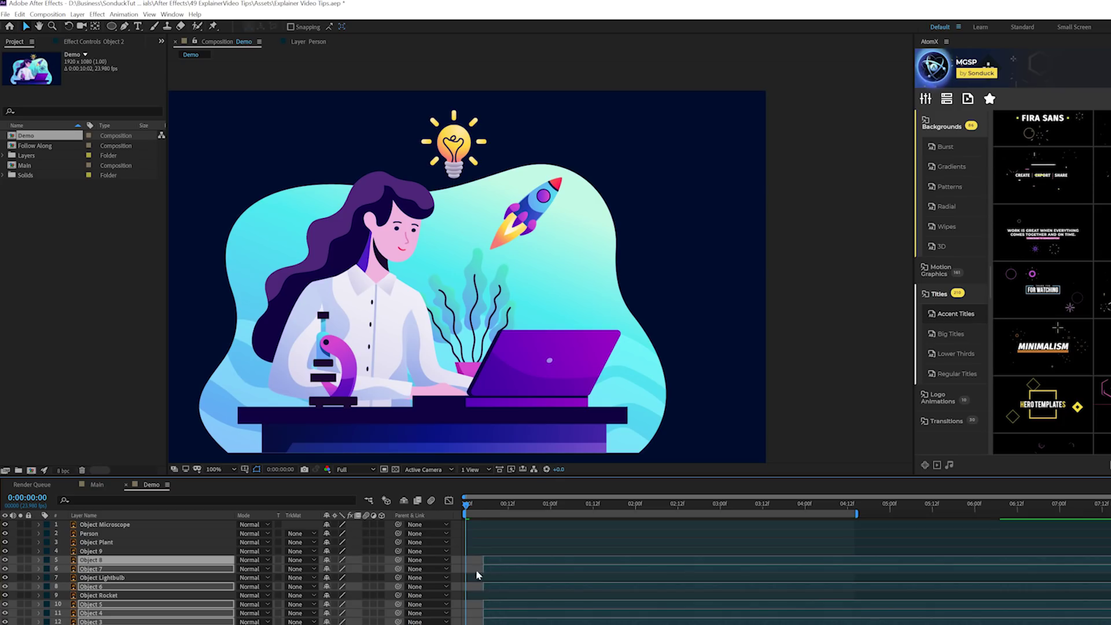
{"action": "left_click", "coordinate": [492, 561]}
{"action": "left_click_drag", "start_coordinate": [492, 560], "coordinate": [540, 560]}
{"action": "left_click_drag", "start_coordinate": [482, 588], "coordinate": [565, 620]}
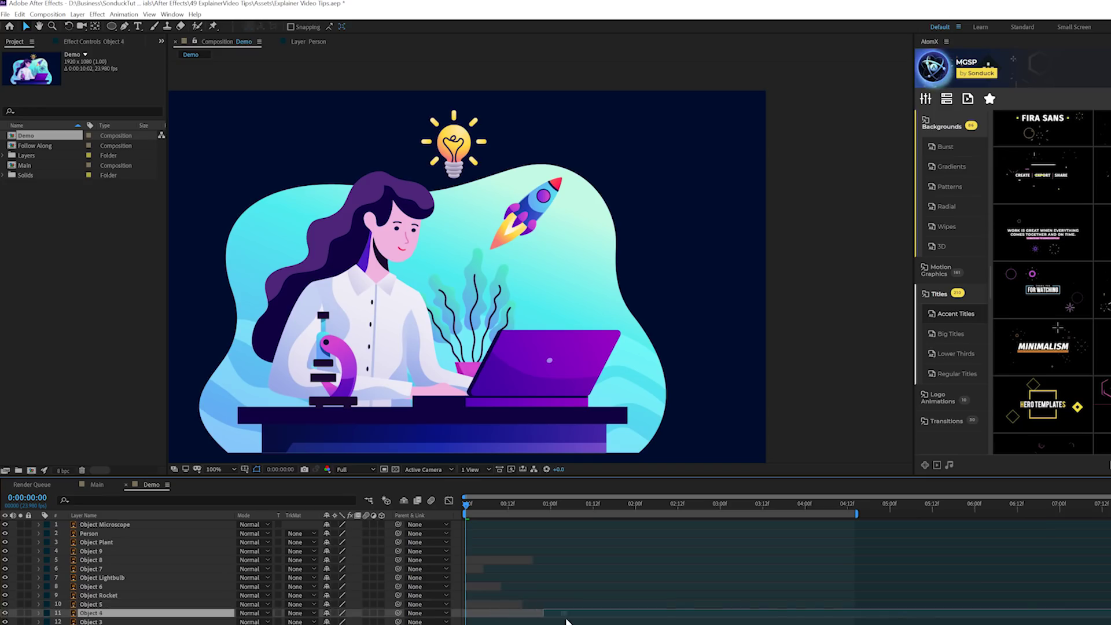
{"action": "left_click", "coordinate": [486, 624]}
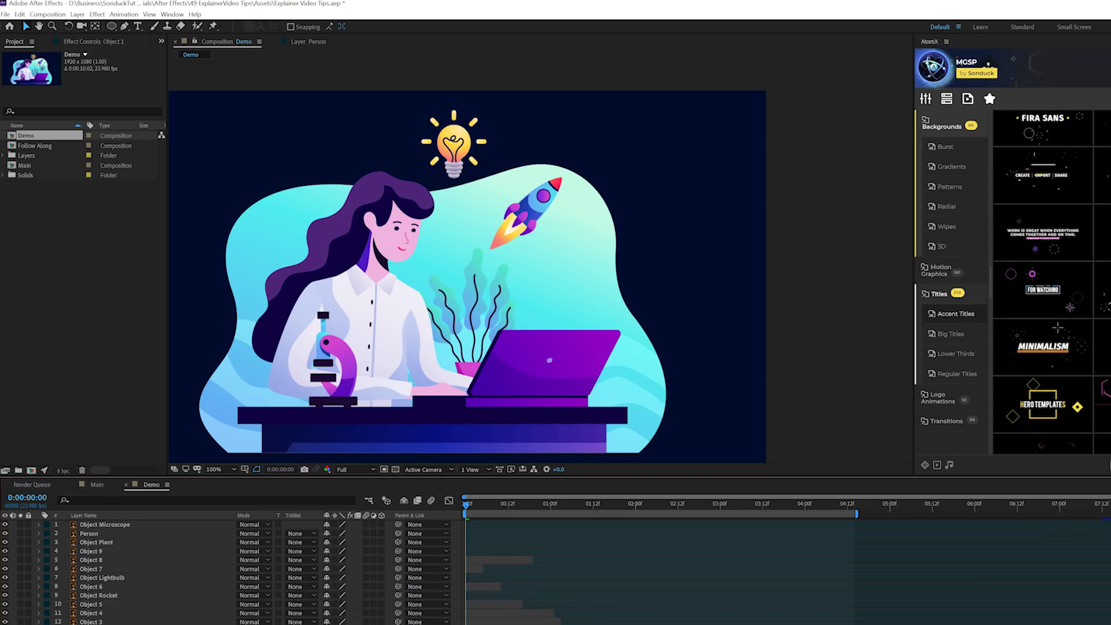
Step: Preview the staggered pop-in with the Object 9 atom selected
{"action": "key", "text": "space"}
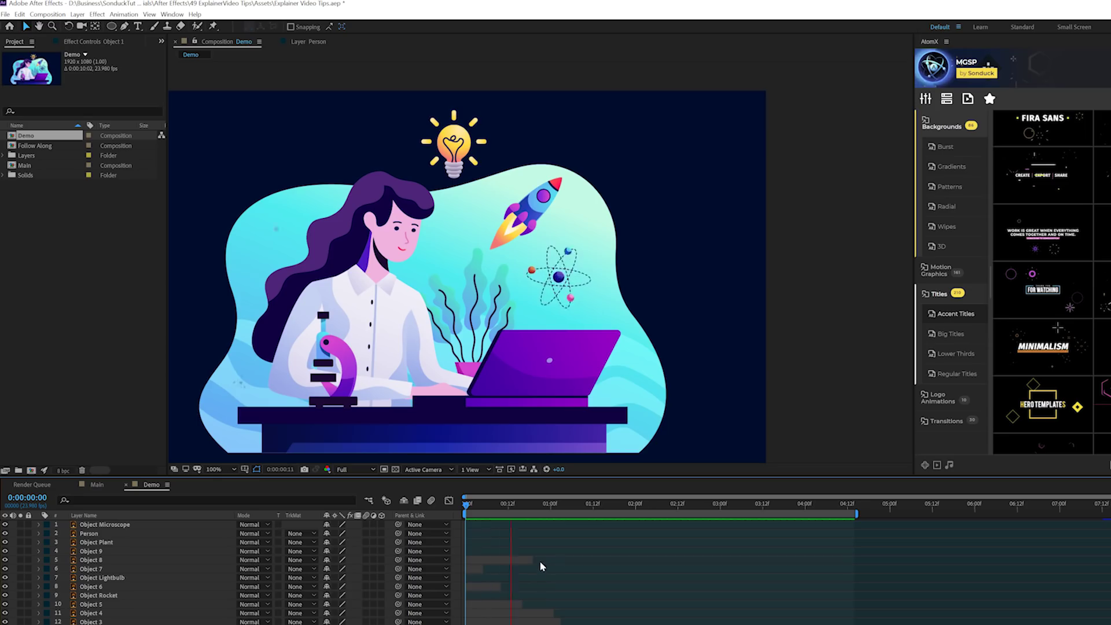
{"action": "key", "text": "space"}
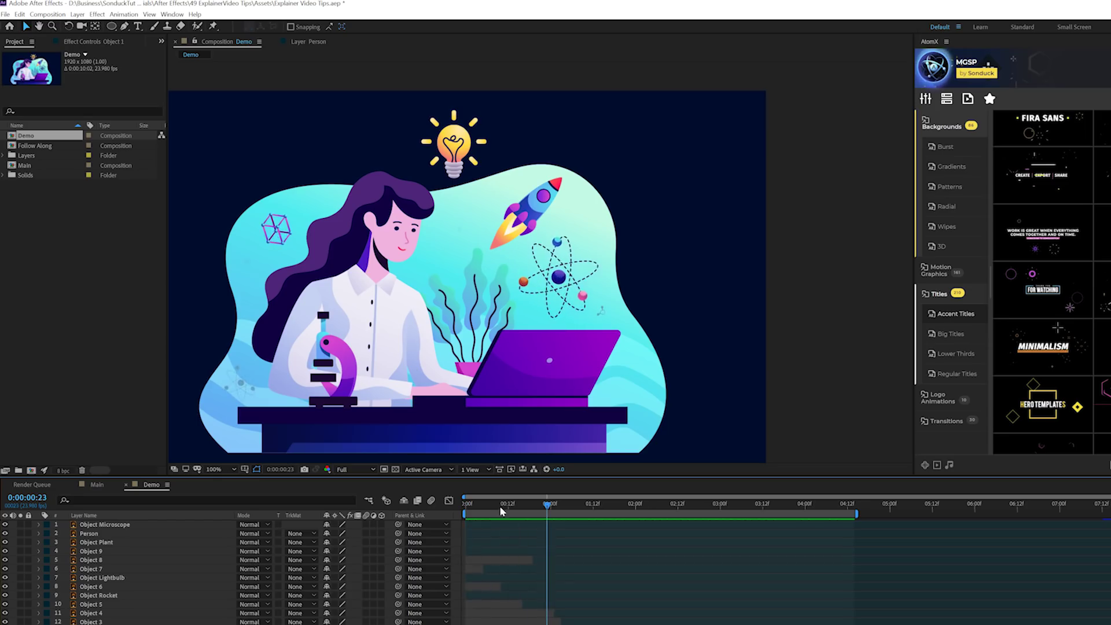
{"action": "left_click", "coordinate": [491, 551]}
{"action": "key", "text": "space"}
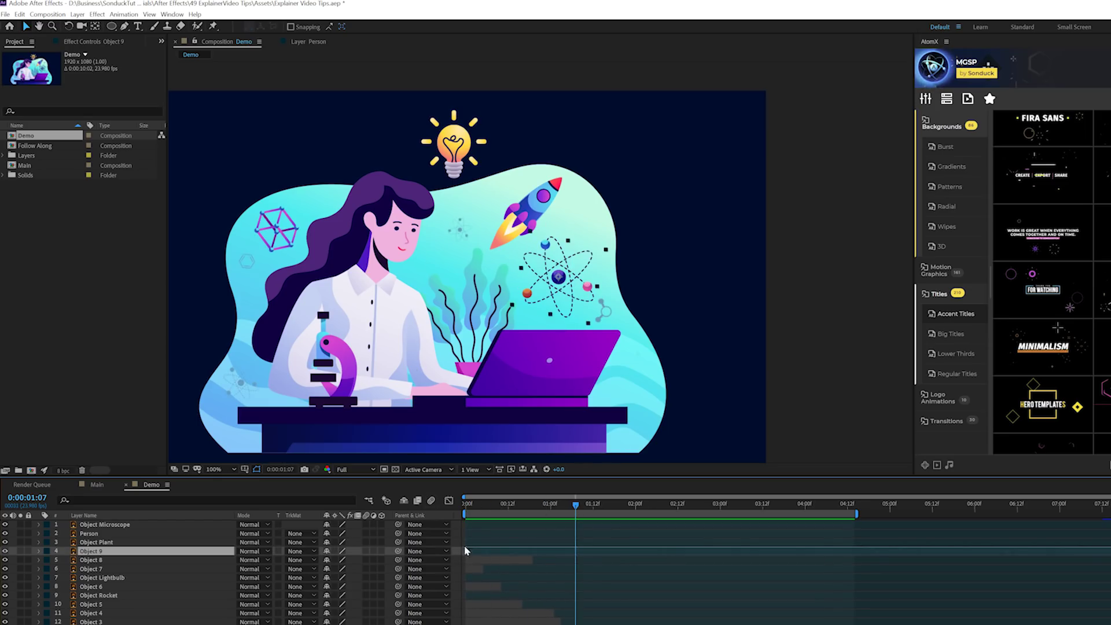
Step: Keyframe the atom's Position and drag it left at 6:02 to set its end spot
{"action": "key", "text": "p"}
{"action": "key", "text": "space"}
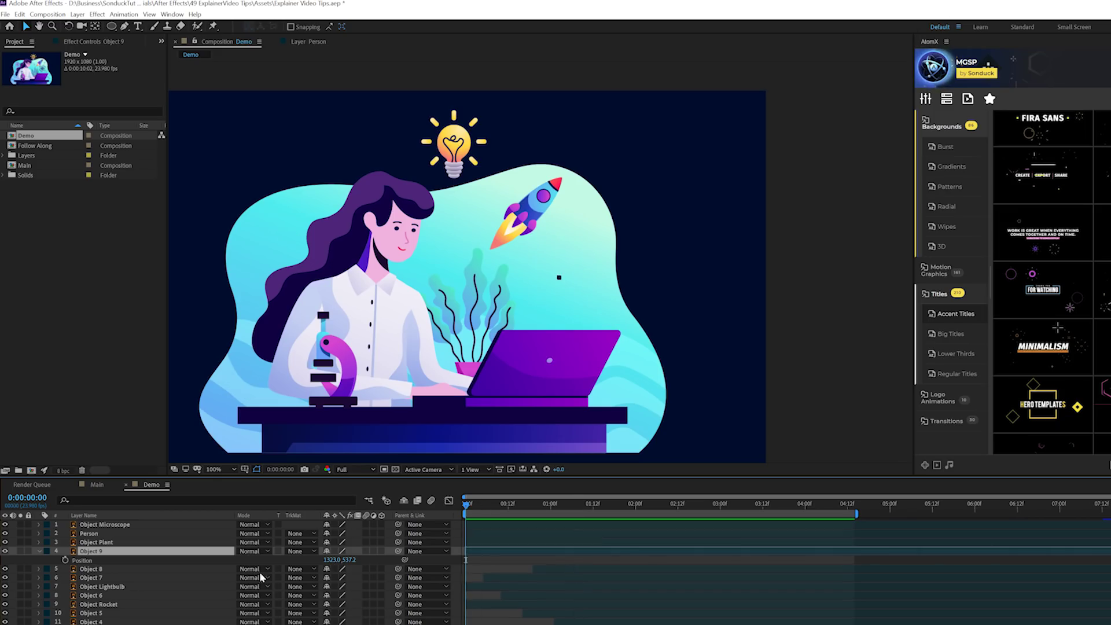
{"action": "left_click", "coordinate": [66, 560]}
{"action": "left_click_drag", "start_coordinate": [661, 500], "coordinate": [982, 511]}
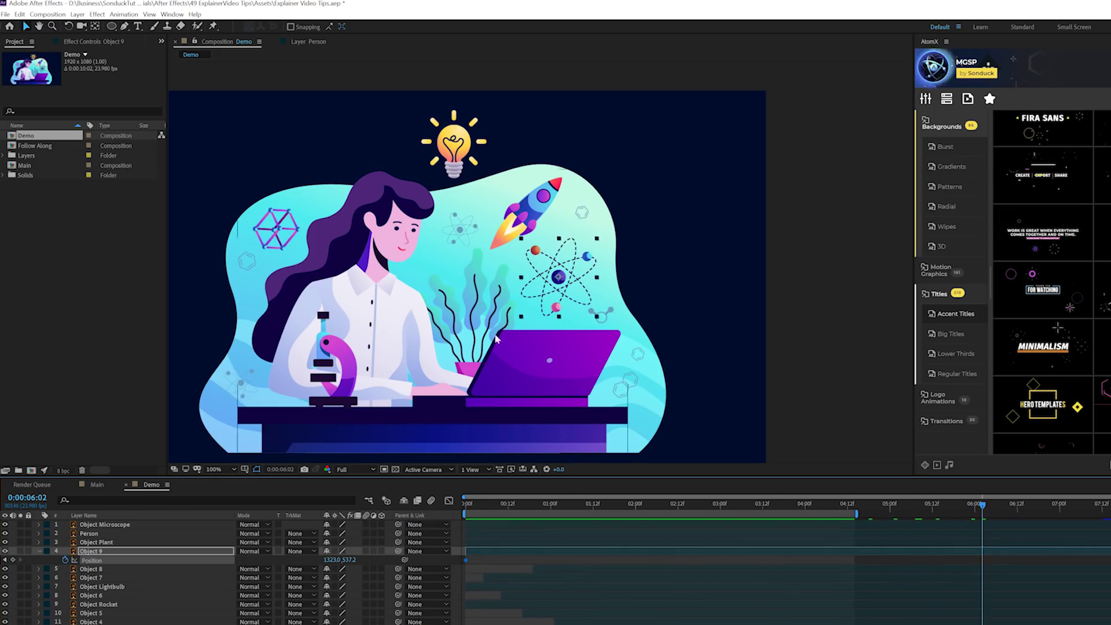
{"action": "left_click_drag", "start_coordinate": [559, 277], "coordinate": [524, 281]}
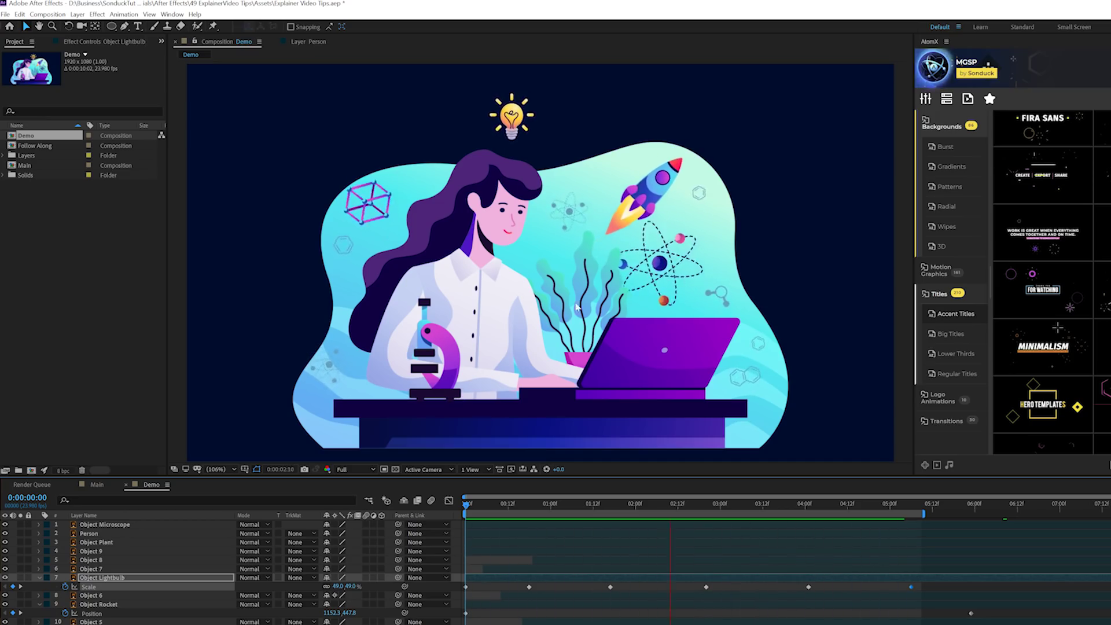
Step: Collapse the lightbulb and rocket properties and move the Object Microscope anchor point to its base
{"action": "key", "text": "space"}
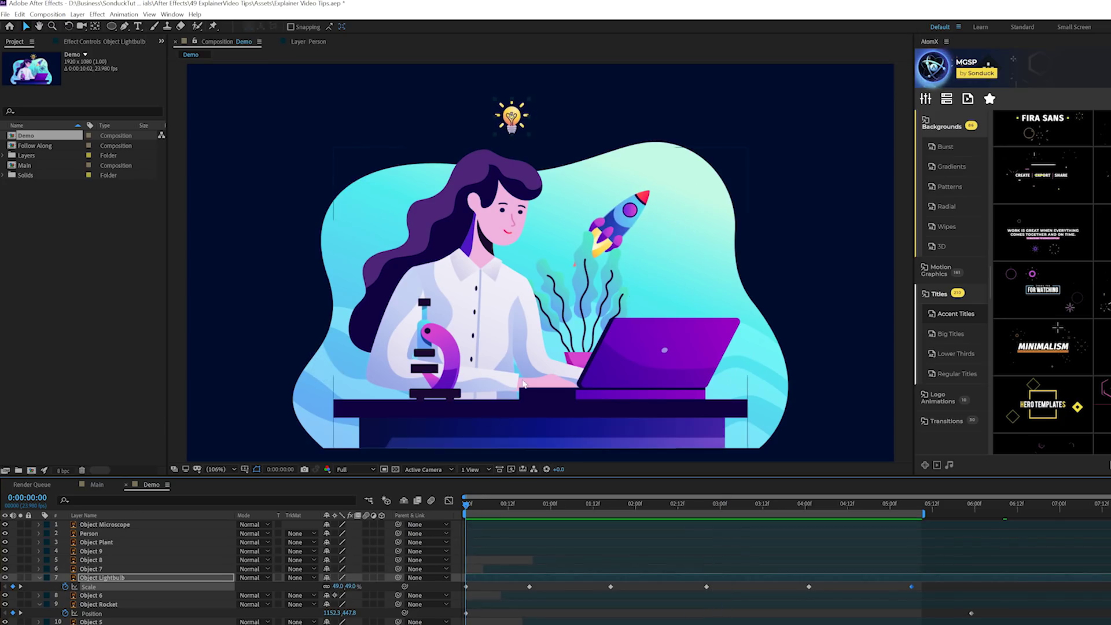
{"action": "left_click", "coordinate": [39, 578]}
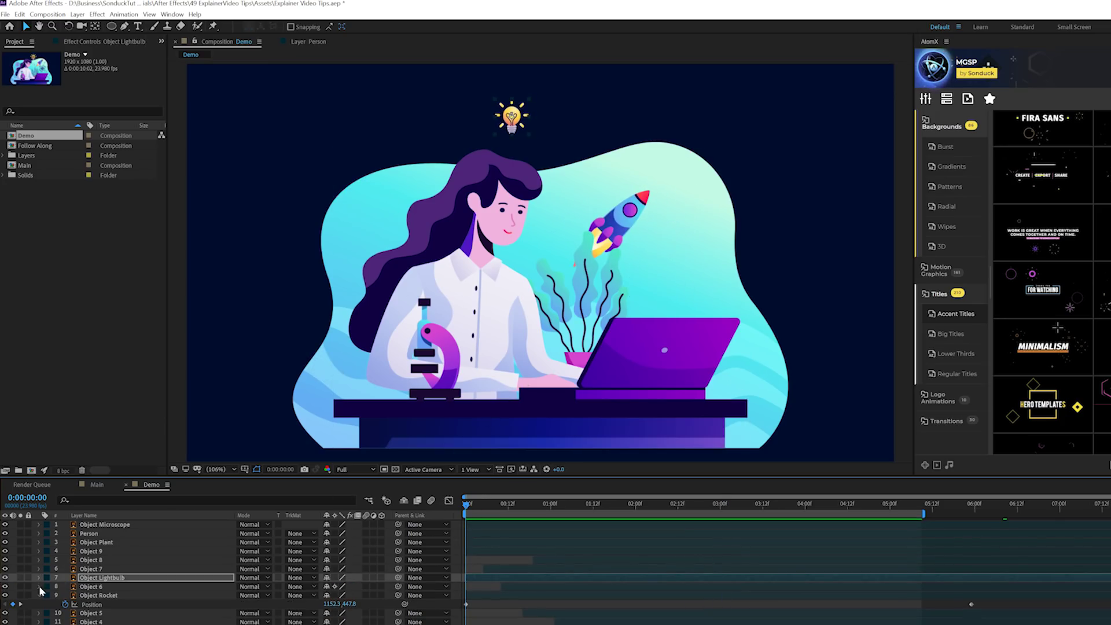
{"action": "left_click", "coordinate": [39, 596]}
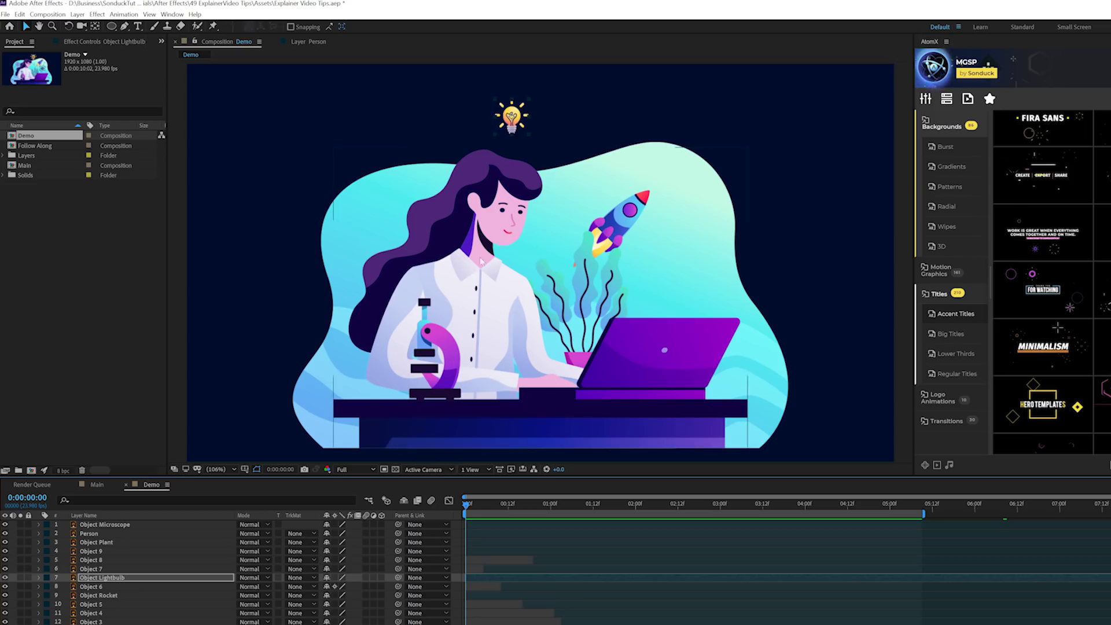
{"action": "left_click", "coordinate": [99, 524]}
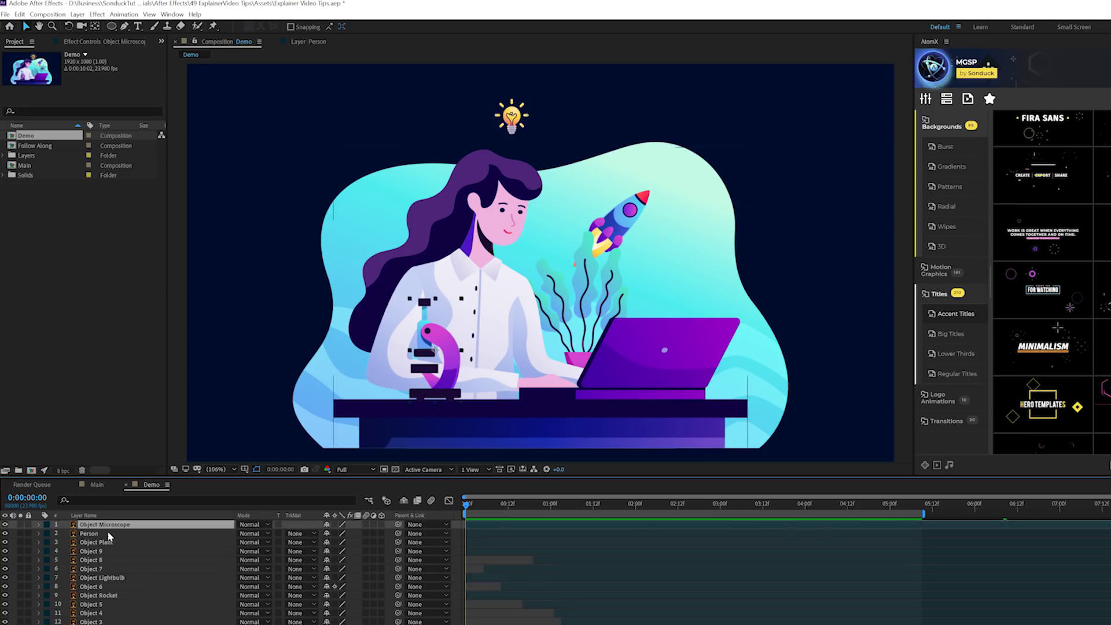
{"action": "left_click", "coordinate": [95, 26]}
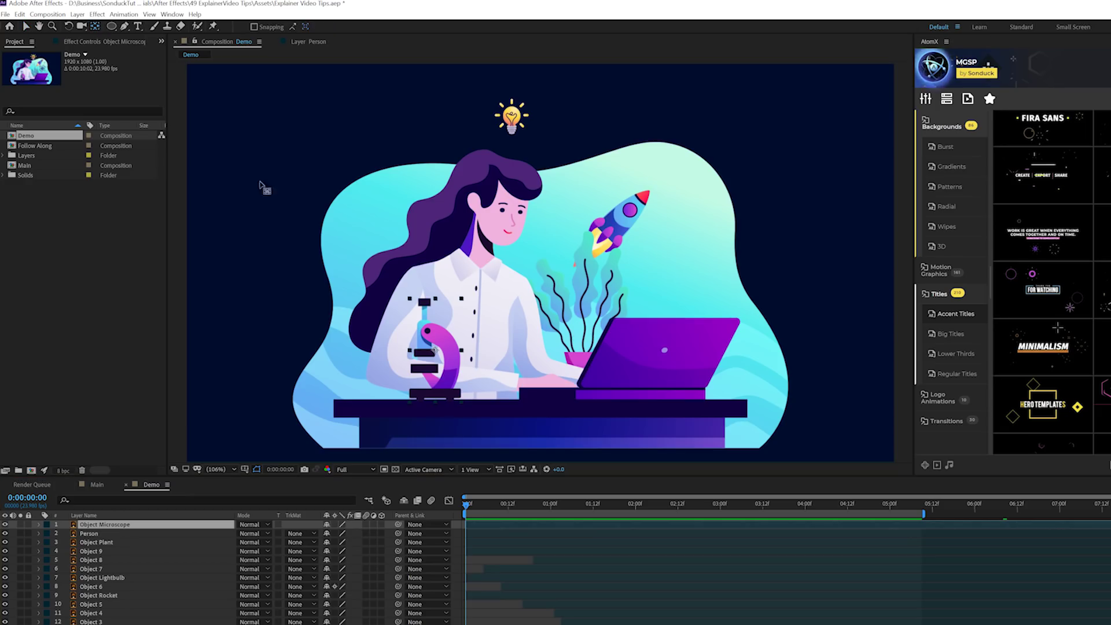
{"action": "left_click_drag", "start_coordinate": [436, 386], "coordinate": [437, 397]}
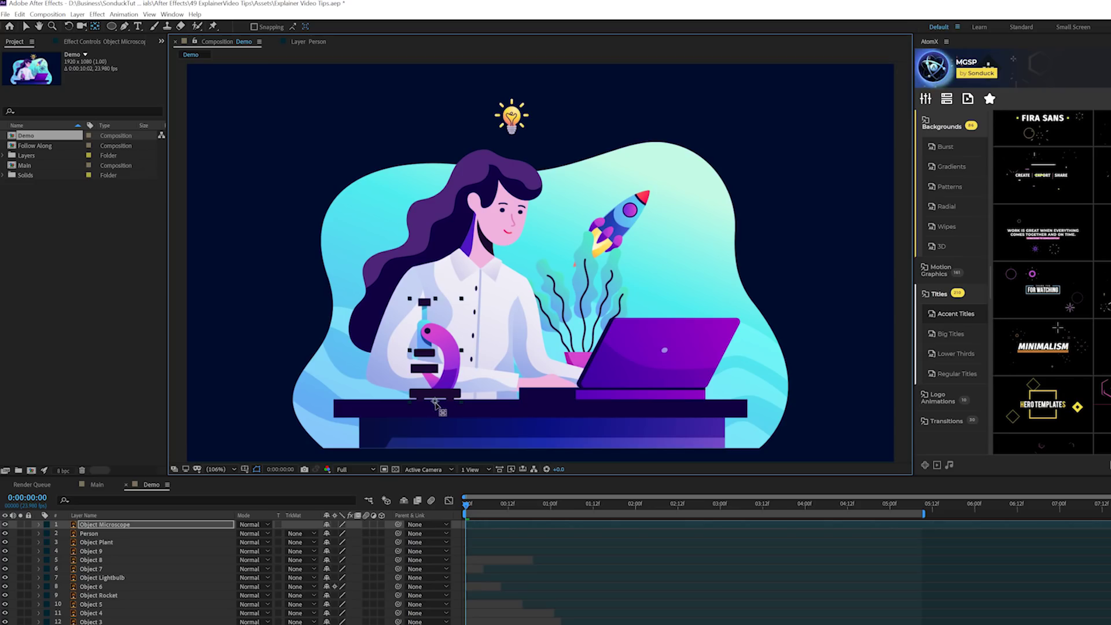
{"action": "left_click", "coordinate": [26, 26]}
Step: Keyframe the microscope's Scale from 0% up to about 127% and preview the growth
{"action": "key", "text": "s"}
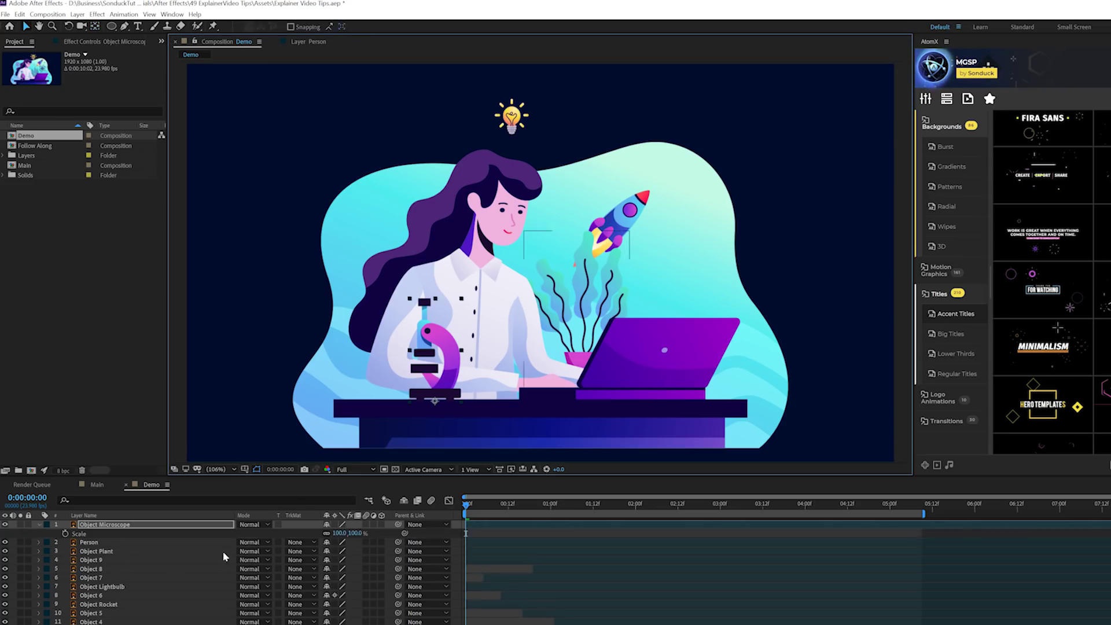
{"action": "left_click", "coordinate": [64, 534]}
{"action": "left_click", "coordinate": [340, 532]}
{"action": "type", "text": "0"}
{"action": "key", "text": "Return"}
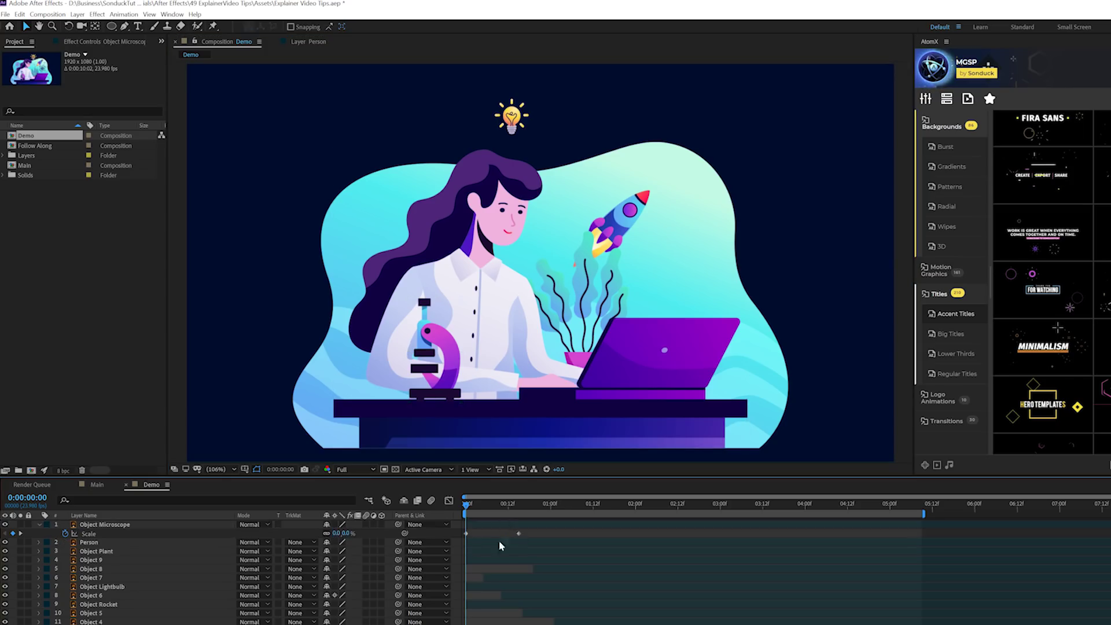
{"action": "left_click_drag", "start_coordinate": [465, 509], "coordinate": [1005, 519]}
{"action": "left_click_drag", "start_coordinate": [335, 533], "coordinate": [354, 533]}
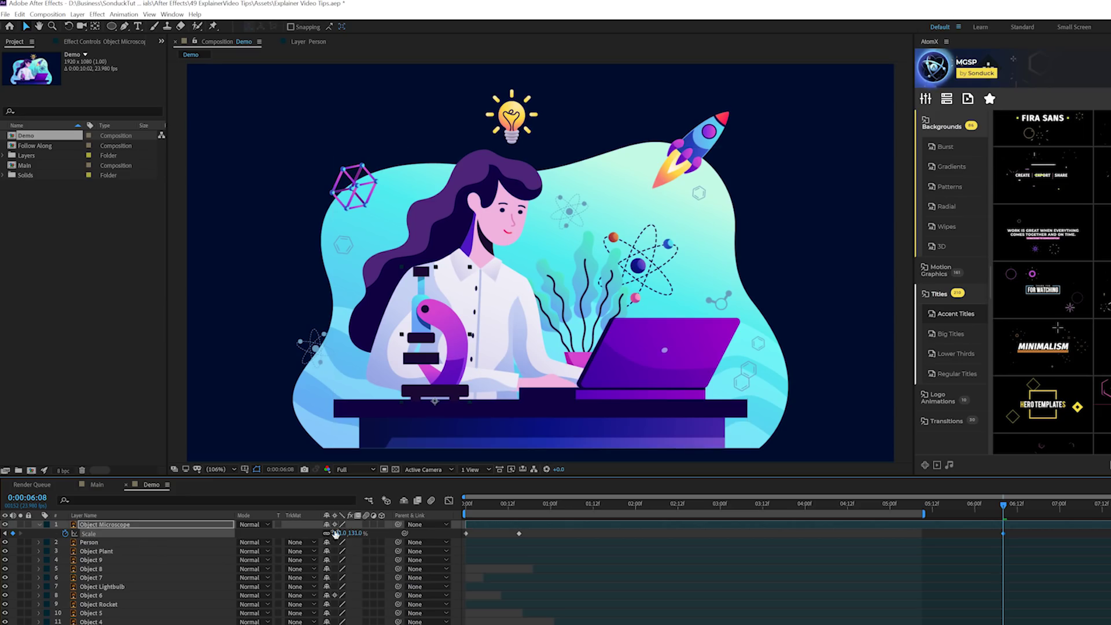
{"action": "left_click_drag", "start_coordinate": [1020, 529], "coordinate": [421, 544]}
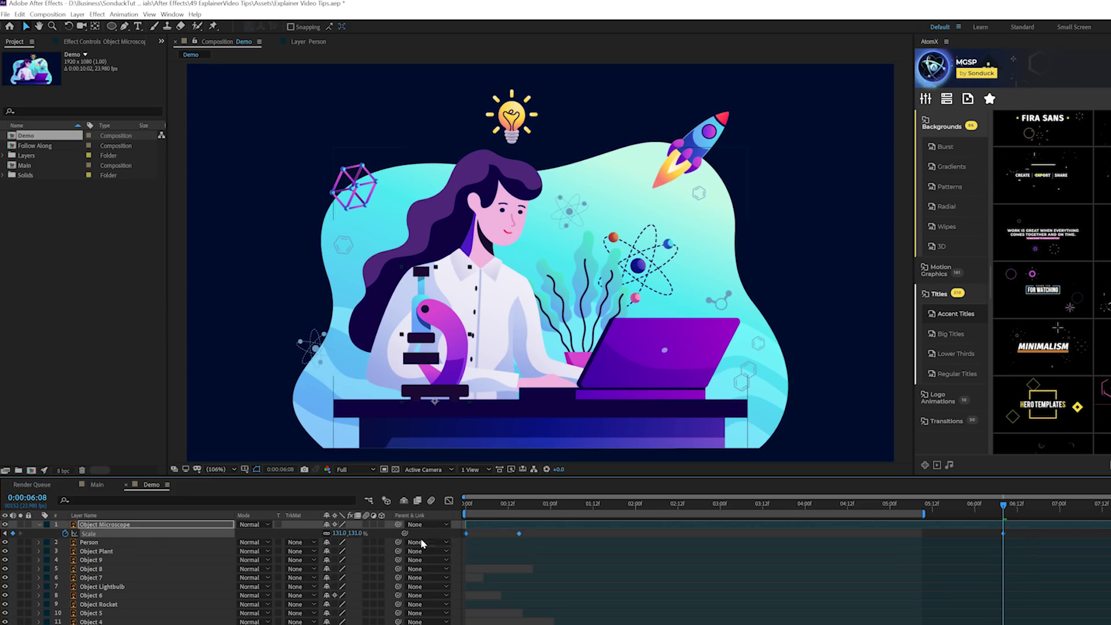
{"action": "key", "text": "space"}
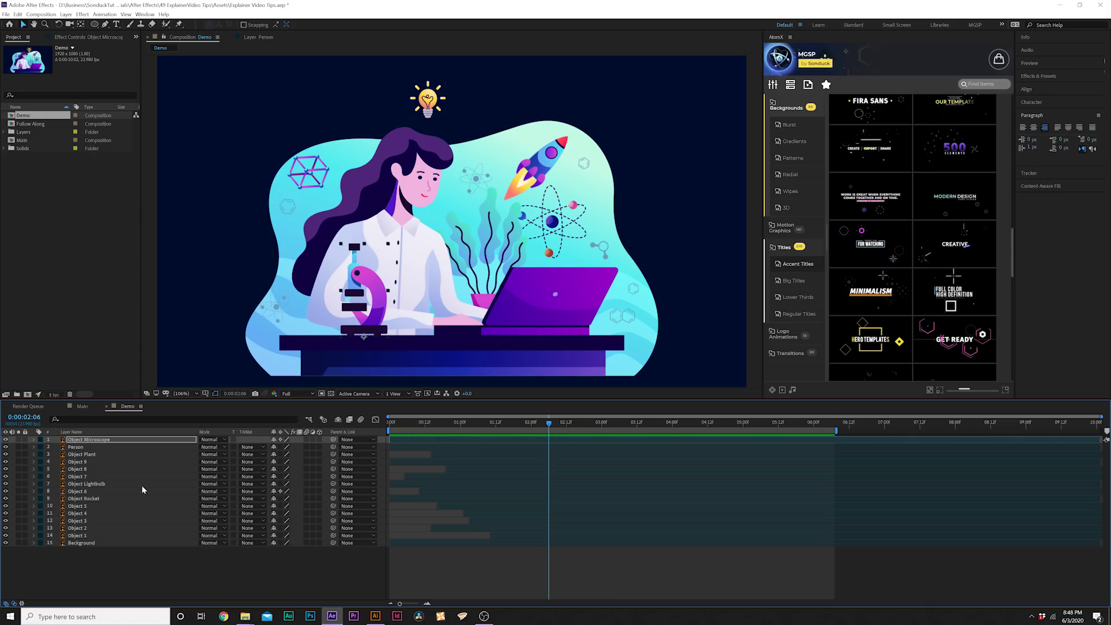
Step: Solo the Person layer and return to the start of the timeline
{"action": "left_click", "coordinate": [92, 447]}
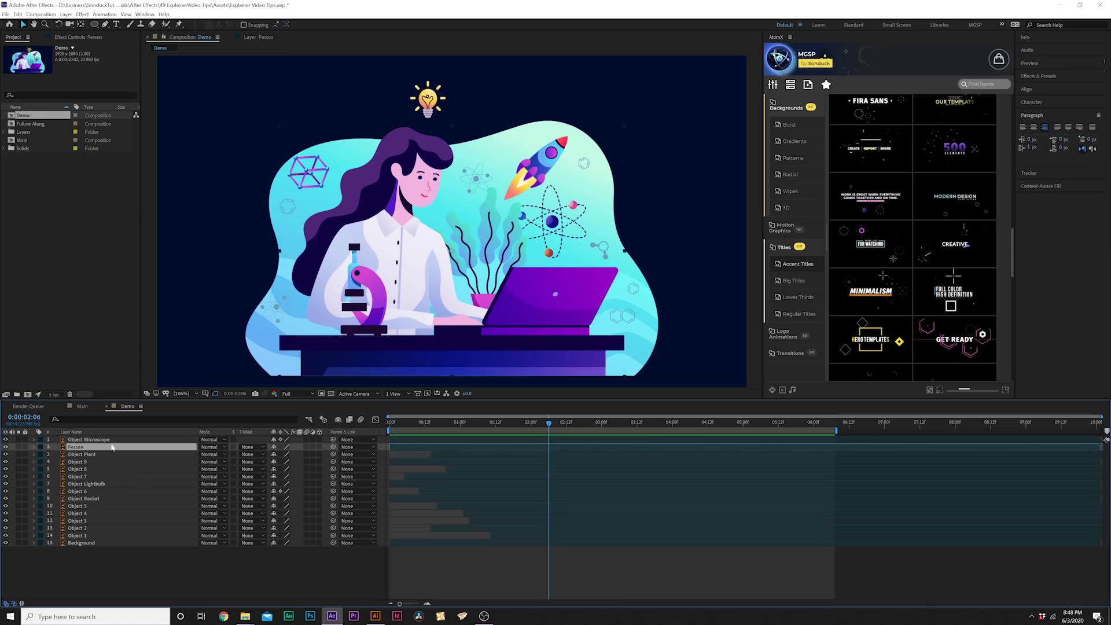
{"action": "left_click", "coordinate": [20, 447]}
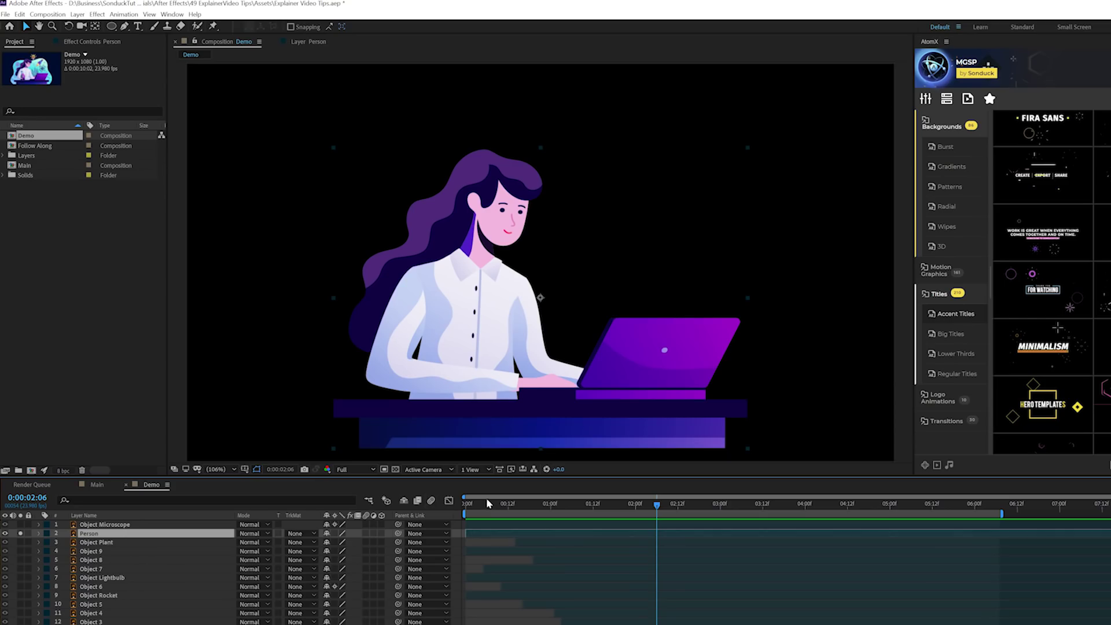
{"action": "key", "text": "Home"}
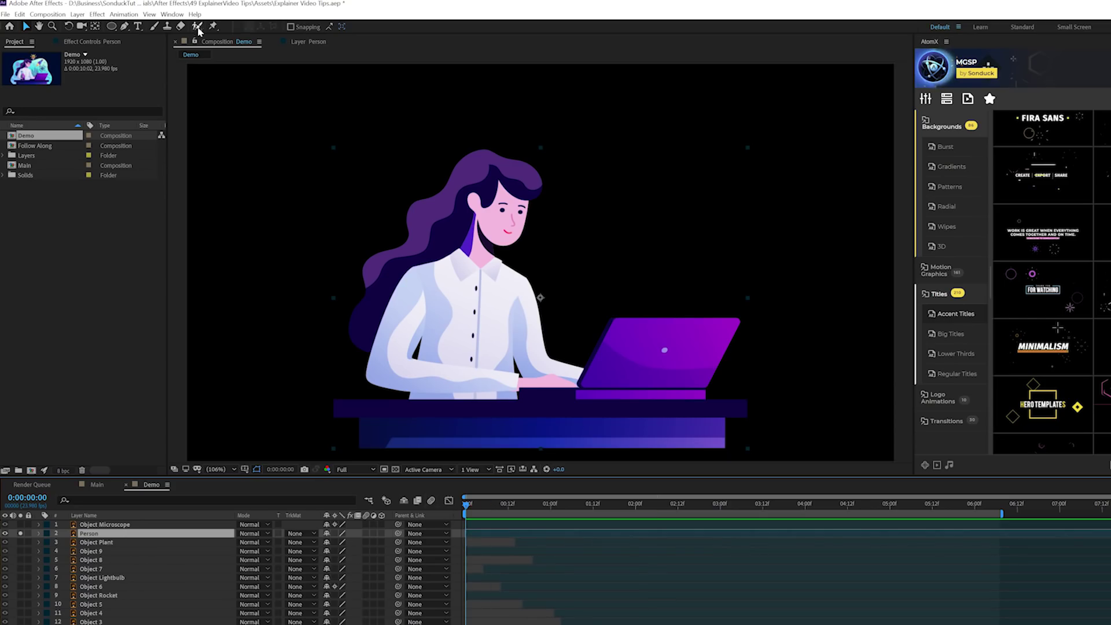
Step: Place puppet pins along the desk's top edge and on the laptop's corners
{"action": "left_click", "coordinate": [213, 26]}
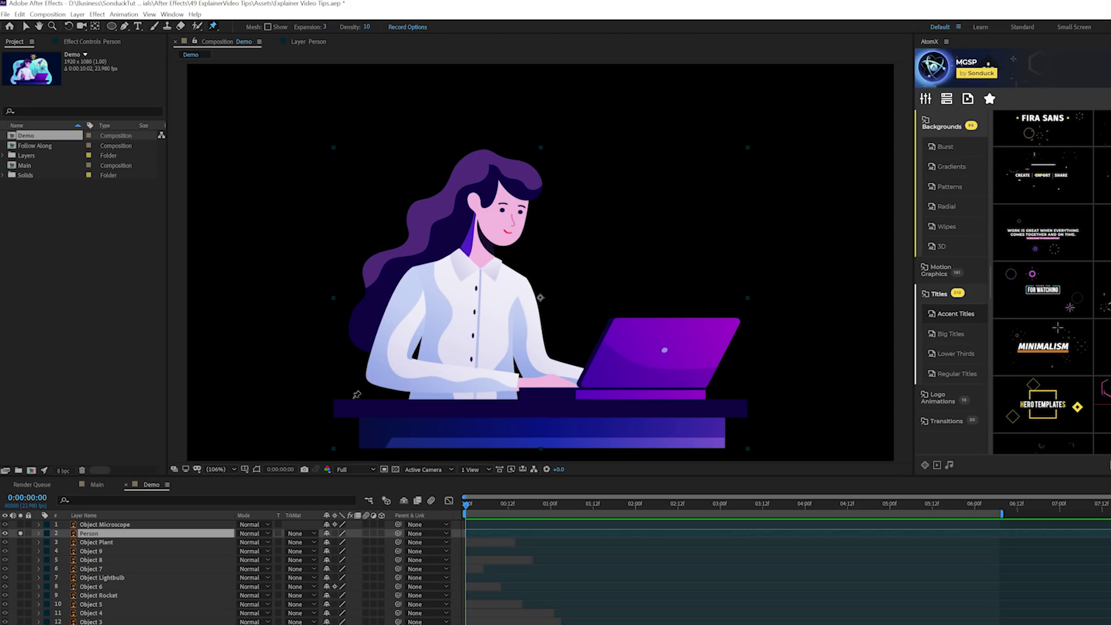
{"action": "left_click", "coordinate": [334, 400]}
{"action": "left_click", "coordinate": [387, 401]}
{"action": "left_click", "coordinate": [428, 400]}
{"action": "left_click", "coordinate": [463, 400]}
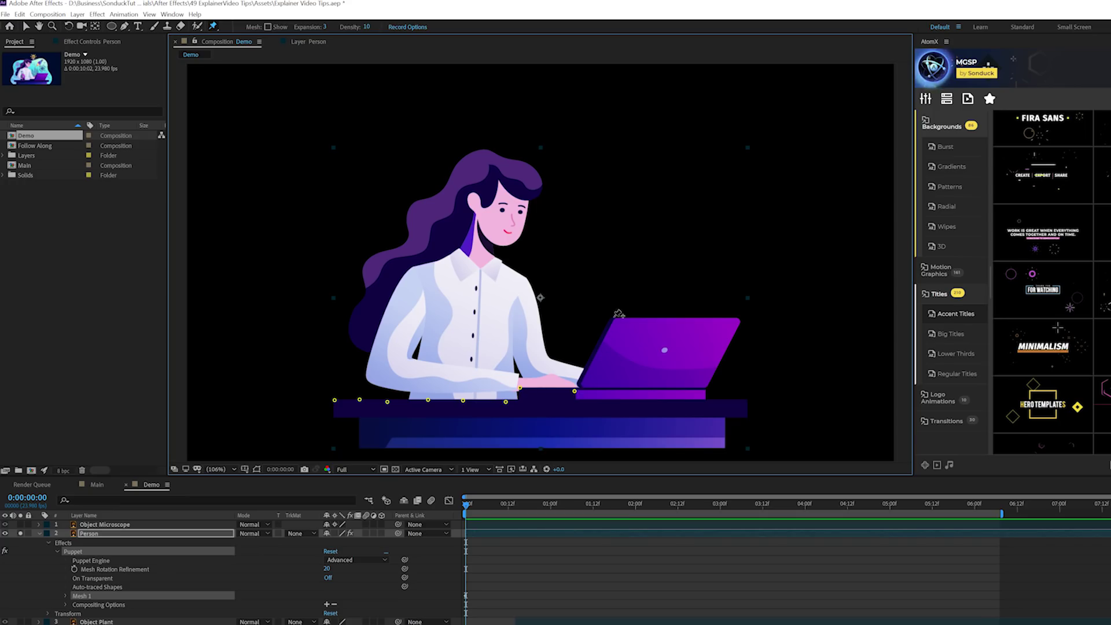
{"action": "left_click", "coordinate": [737, 319]}
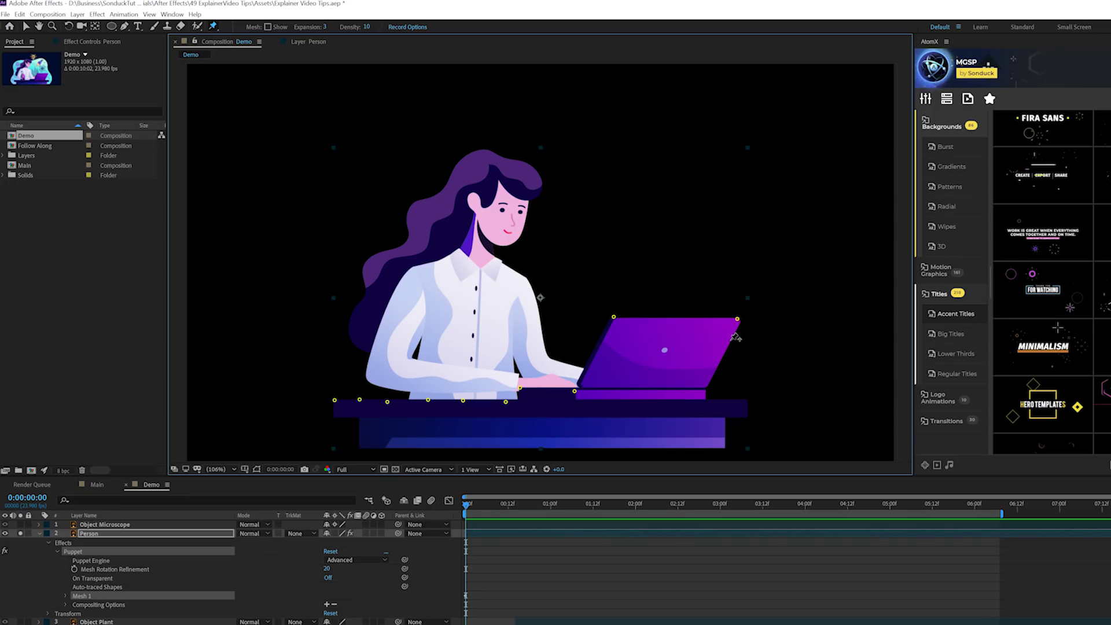
{"action": "left_click", "coordinate": [705, 386]}
{"action": "left_click", "coordinate": [705, 402]}
{"action": "left_click", "coordinate": [360, 415]}
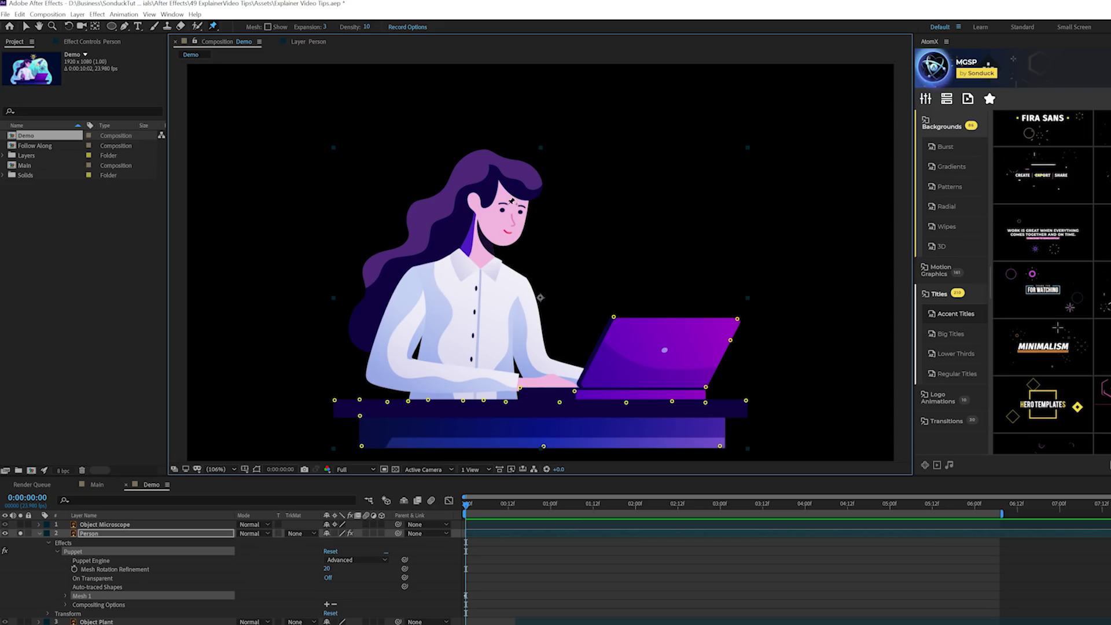
Step: Pin the character's eye, hair, shirt, sleeve and hand
{"action": "left_click", "coordinate": [505, 204]}
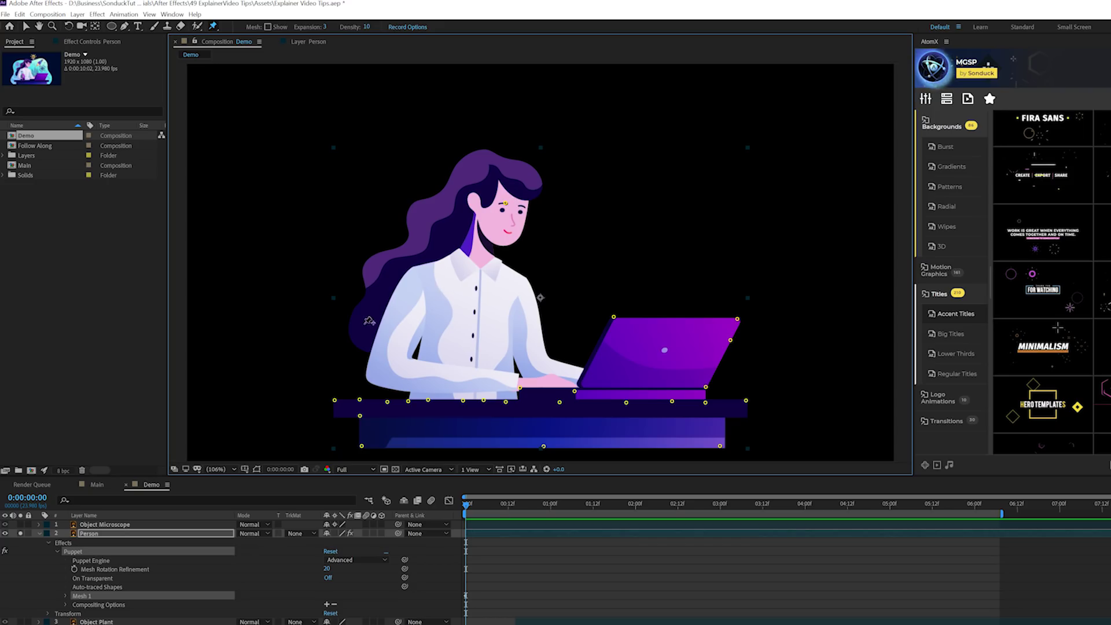
{"action": "left_click", "coordinate": [431, 229]}
{"action": "left_click", "coordinate": [478, 310]}
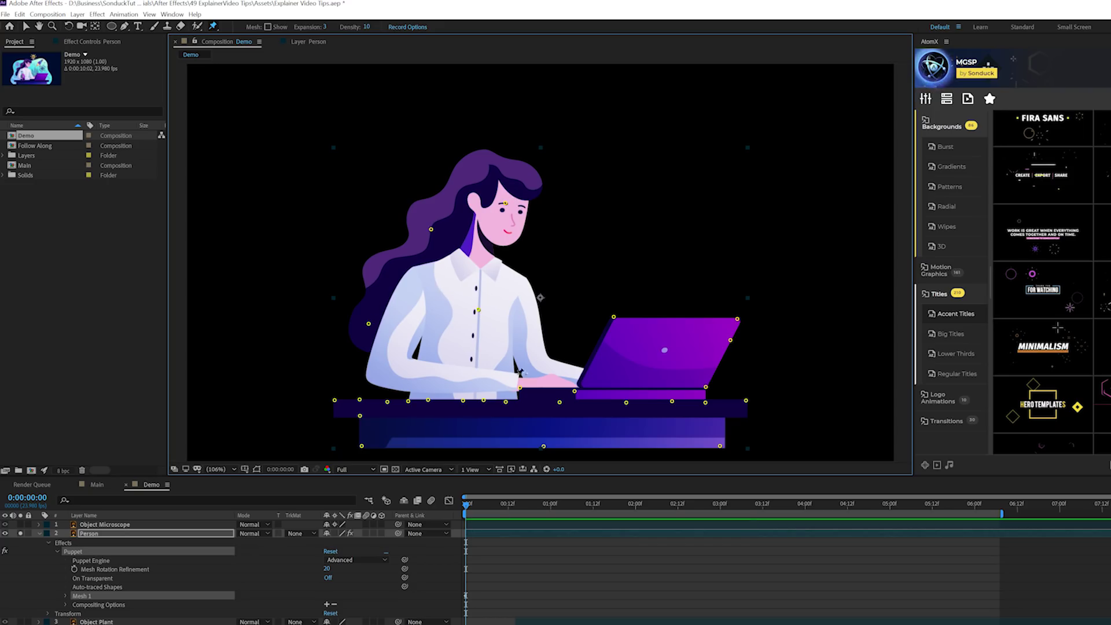
{"action": "left_click", "coordinate": [388, 368]}
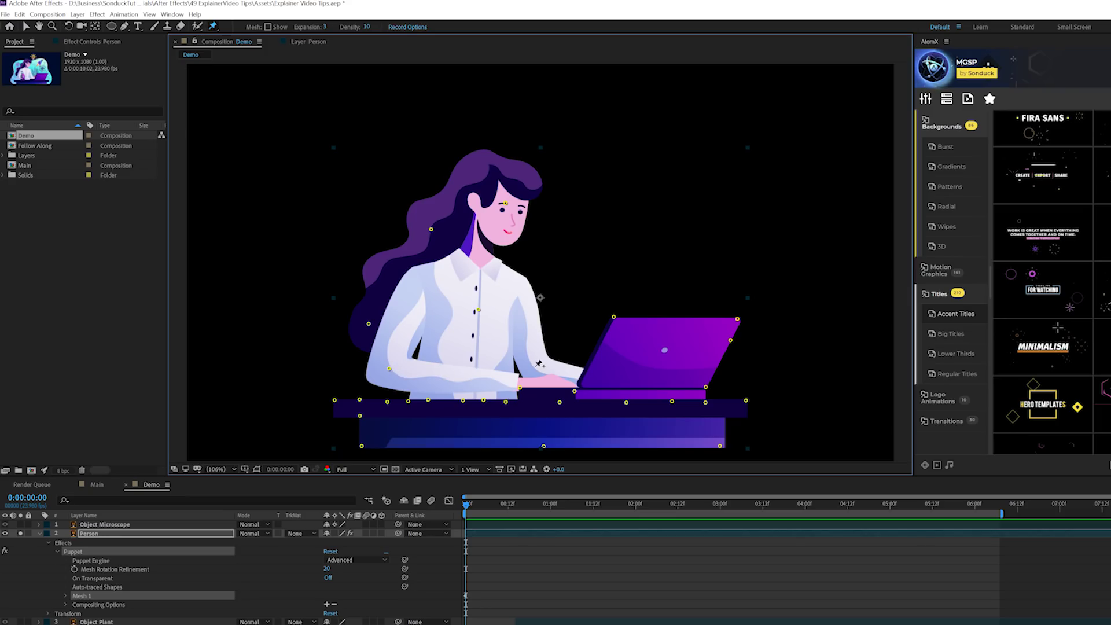
{"action": "left_click", "coordinate": [556, 380]}
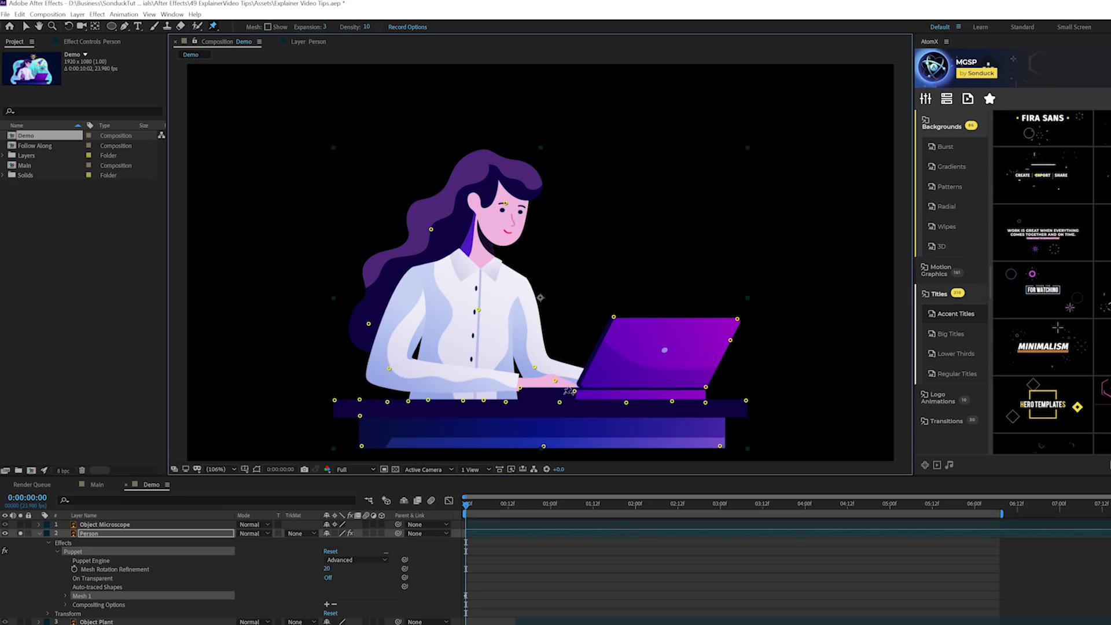
Step: At 0:00:02:00, shift the shoulder, hair, face, shirt and elbow pins into a new pose
{"action": "left_click_drag", "start_coordinate": [480, 501], "coordinate": [636, 515]}
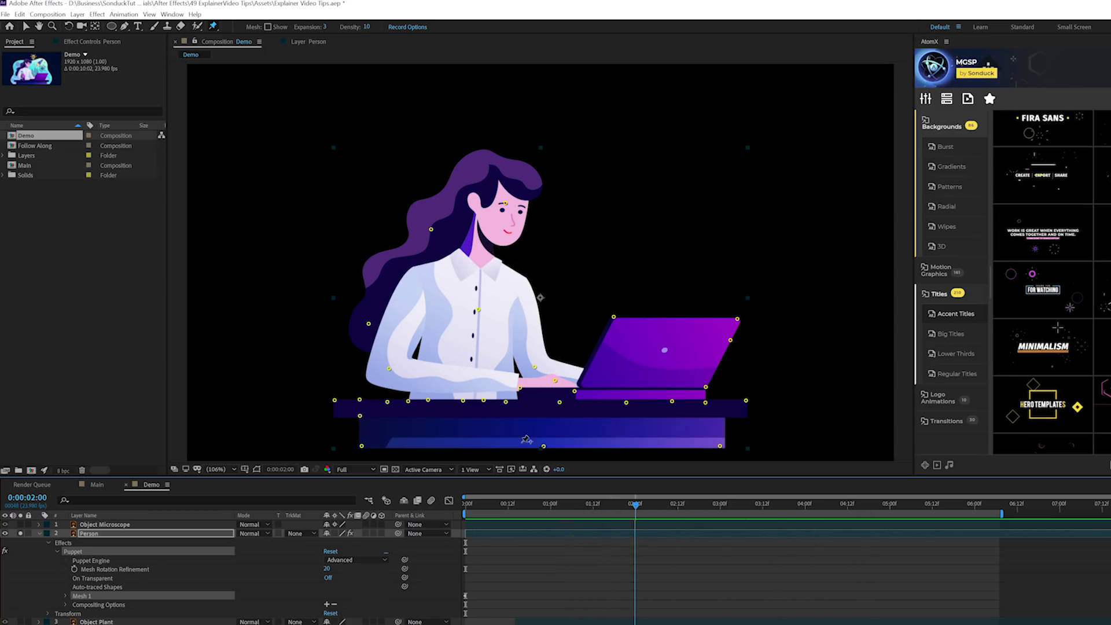
{"action": "left_click_drag", "start_coordinate": [389, 369], "coordinate": [389, 382]}
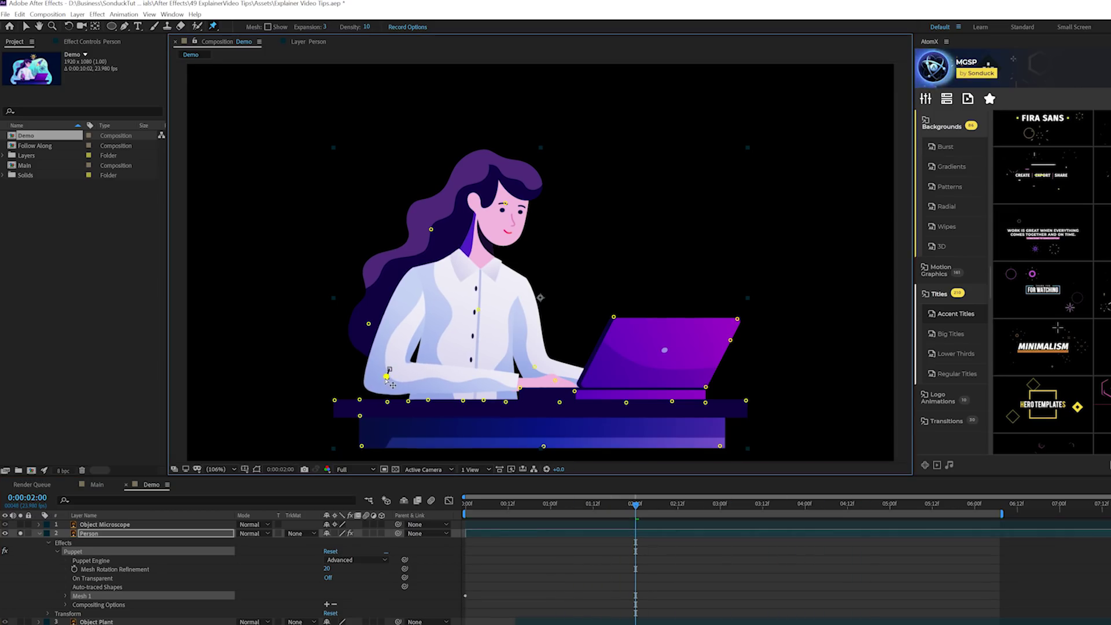
{"action": "left_click_drag", "start_coordinate": [368, 325], "coordinate": [364, 325]}
{"action": "left_click_drag", "start_coordinate": [431, 230], "coordinate": [429, 229]}
{"action": "left_click_drag", "start_coordinate": [505, 205], "coordinate": [512, 213]}
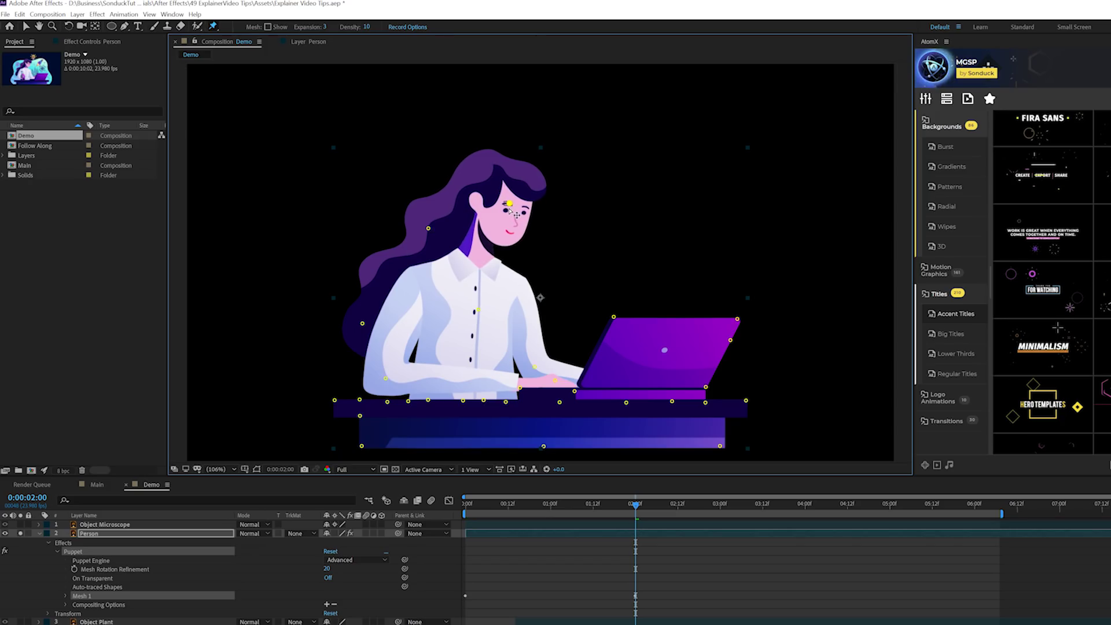
{"action": "left_click_drag", "start_coordinate": [477, 311], "coordinate": [485, 314]}
{"action": "left_click_drag", "start_coordinate": [535, 366], "coordinate": [557, 384]}
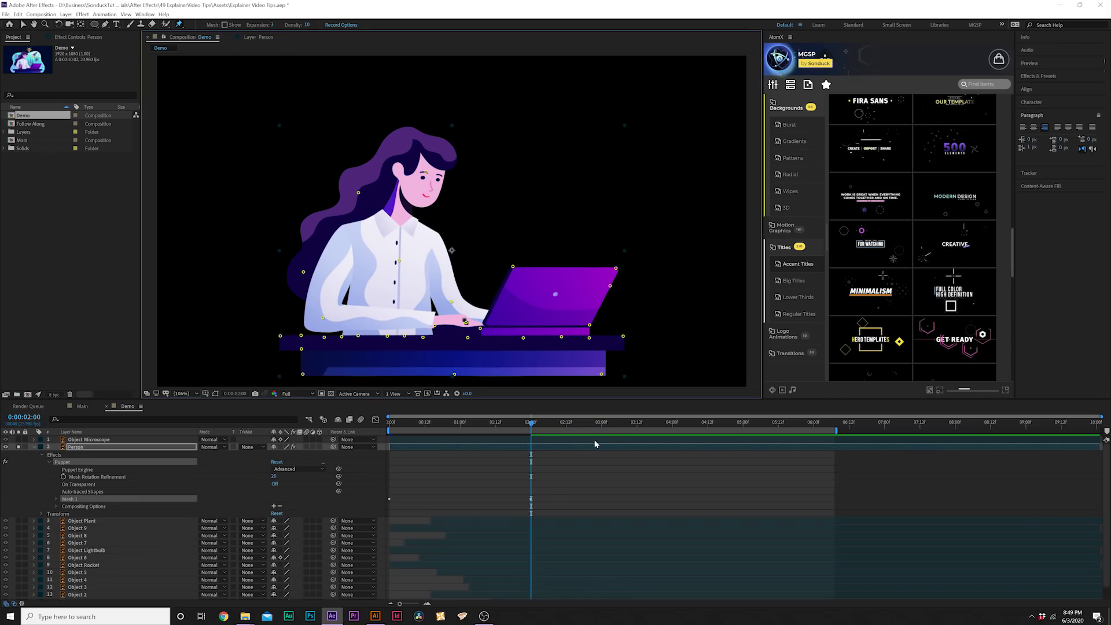
Step: Reveal the puppet pin keyframes and stagger pins 25–30's pose keys to different times
{"action": "key", "text": "u"}
{"action": "scroll", "coordinate": [550, 493], "scroll_direction": "down", "scroll_amount": 3}
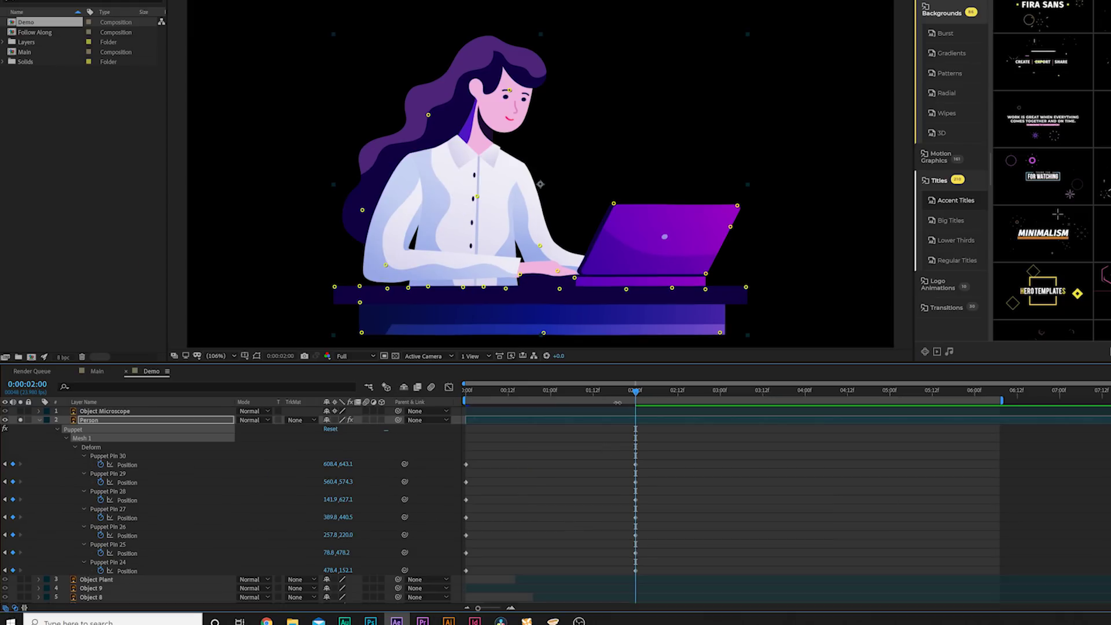
{"action": "left_click", "coordinate": [504, 422]}
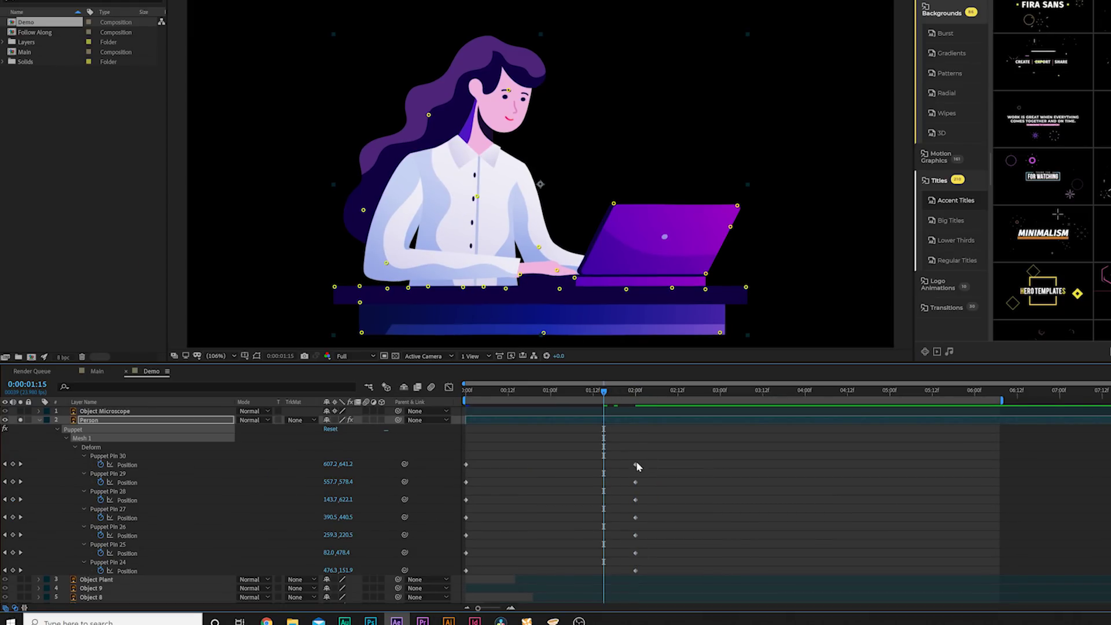
{"action": "left_click_drag", "start_coordinate": [635, 464], "coordinate": [766, 471]}
{"action": "left_click_drag", "start_coordinate": [635, 481], "coordinate": [728, 501]}
{"action": "left_click_drag", "start_coordinate": [635, 517], "coordinate": [564, 519]}
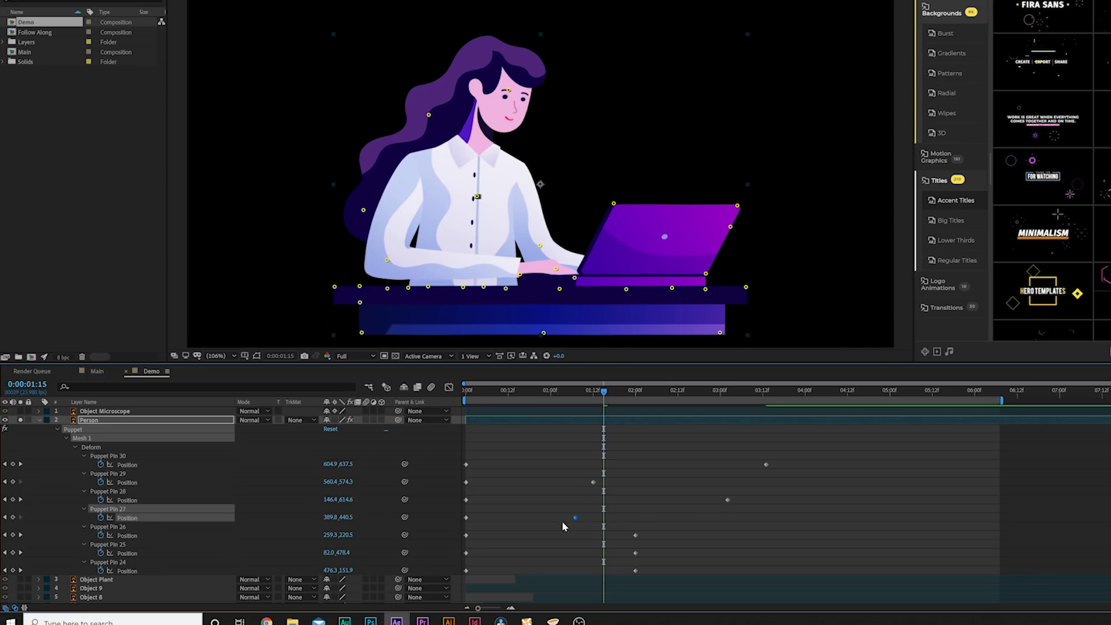
{"action": "left_click_drag", "start_coordinate": [635, 535], "coordinate": [720, 534]}
{"action": "left_click_drag", "start_coordinate": [635, 552], "coordinate": [670, 570]}
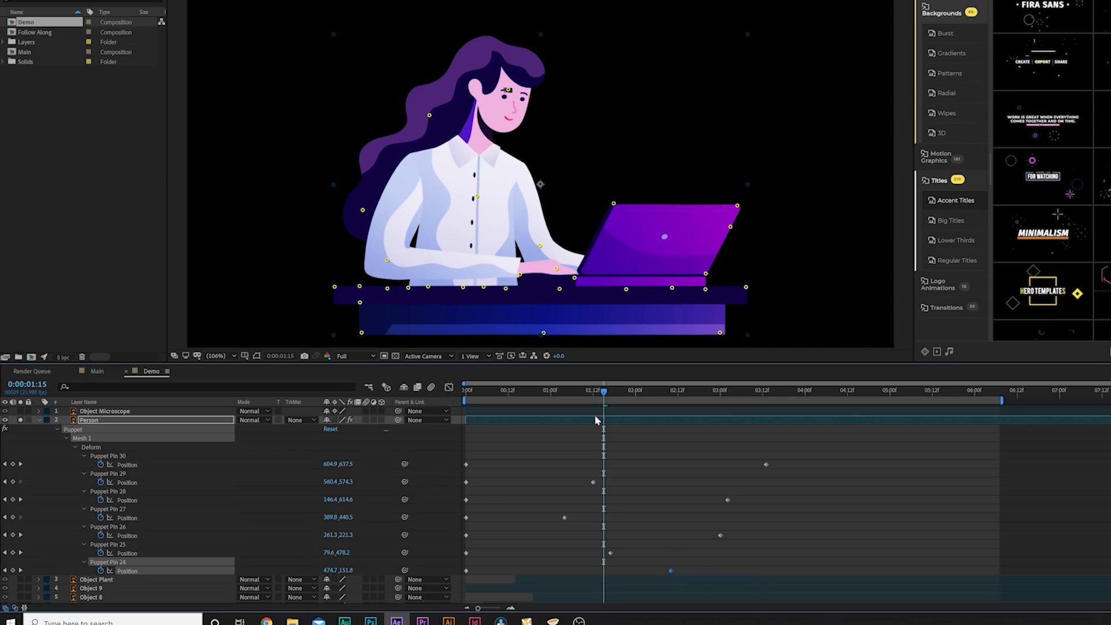
Step: At 6:10, nudge the shirt and arm pins for a slightly shifted end pose and retime pin 30's final key
{"action": "left_click_drag", "start_coordinate": [588, 397], "coordinate": [1011, 414]}
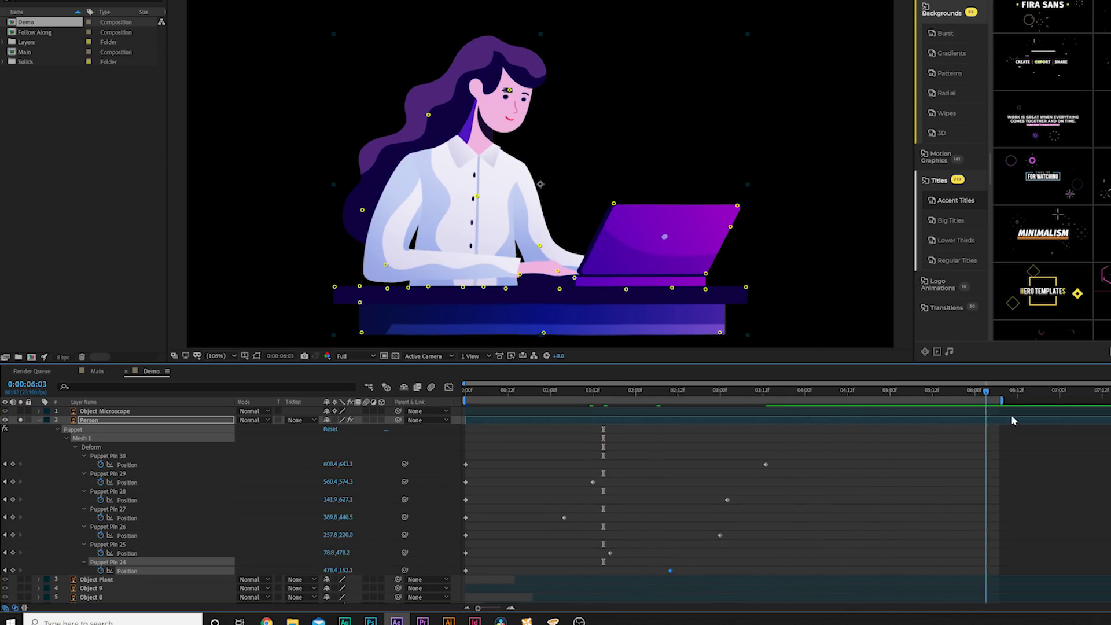
{"action": "left_click_drag", "start_coordinate": [478, 198], "coordinate": [482, 196]}
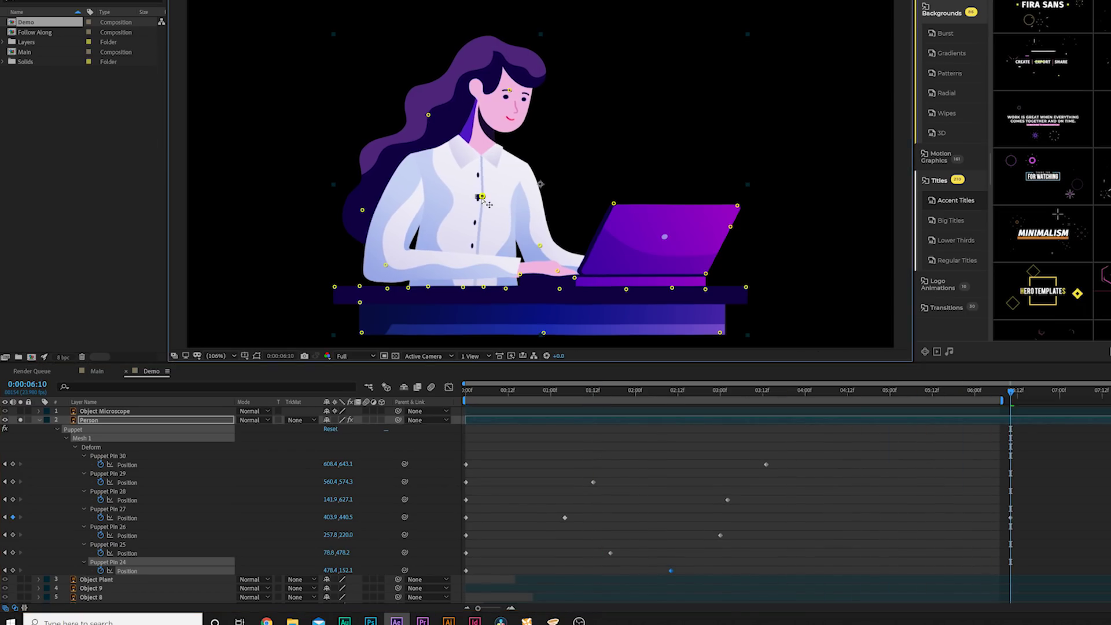
{"action": "left_click_drag", "start_coordinate": [385, 266], "coordinate": [387, 257]}
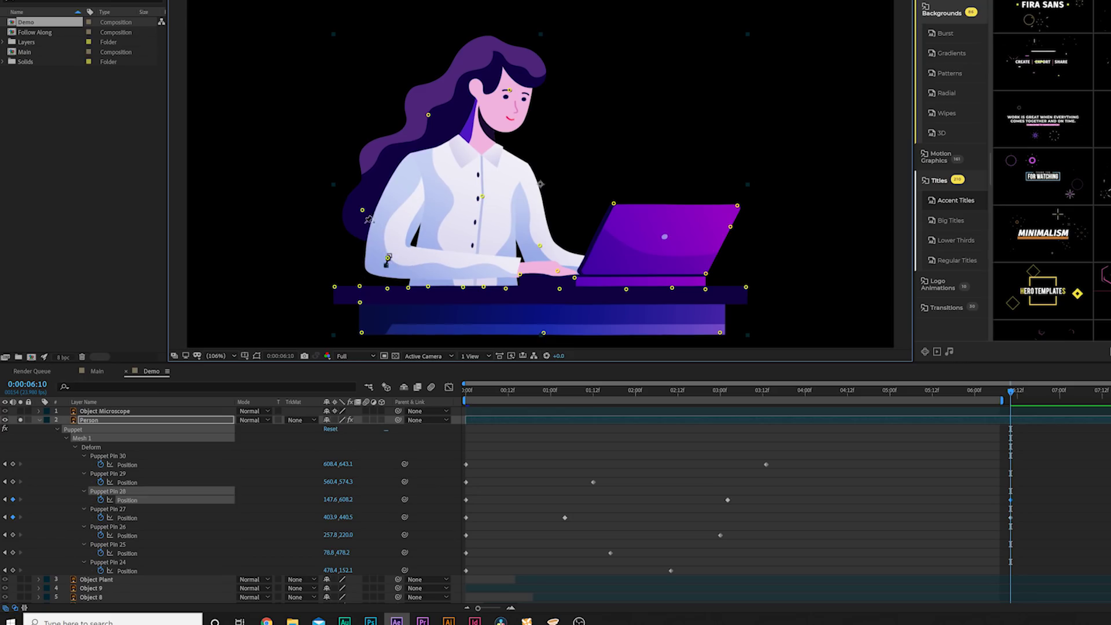
{"action": "left_click_drag", "start_coordinate": [1011, 464], "coordinate": [989, 571]}
Step: Preview the swaying animation, collapse the puppet properties and zoom in at 1:21
{"action": "key", "text": "space"}
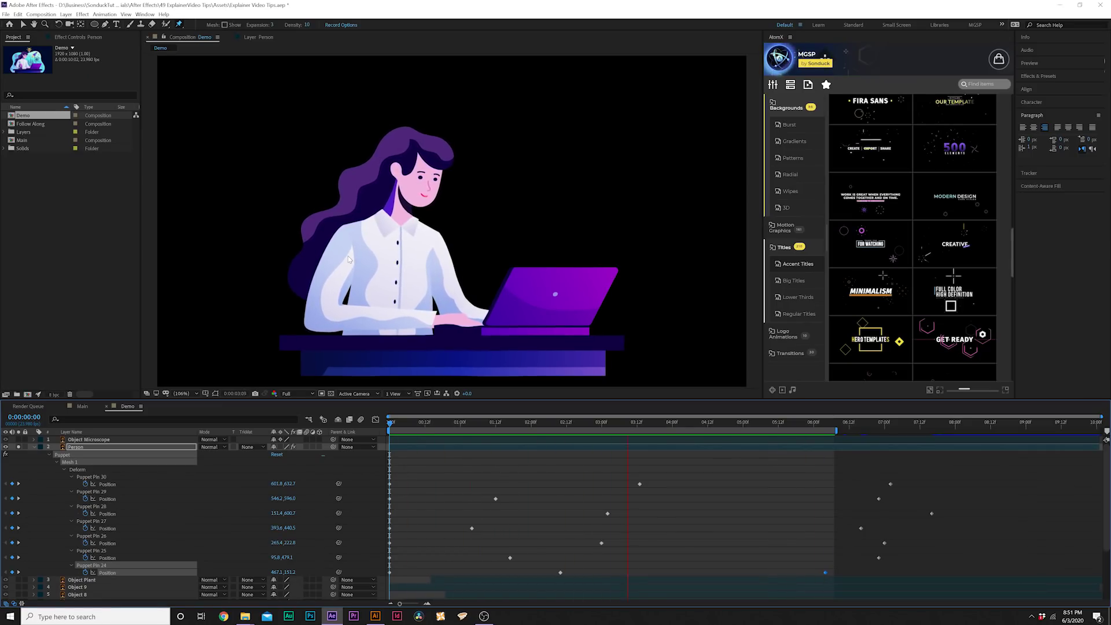
{"action": "key", "text": "space"}
{"action": "key", "text": "u"}
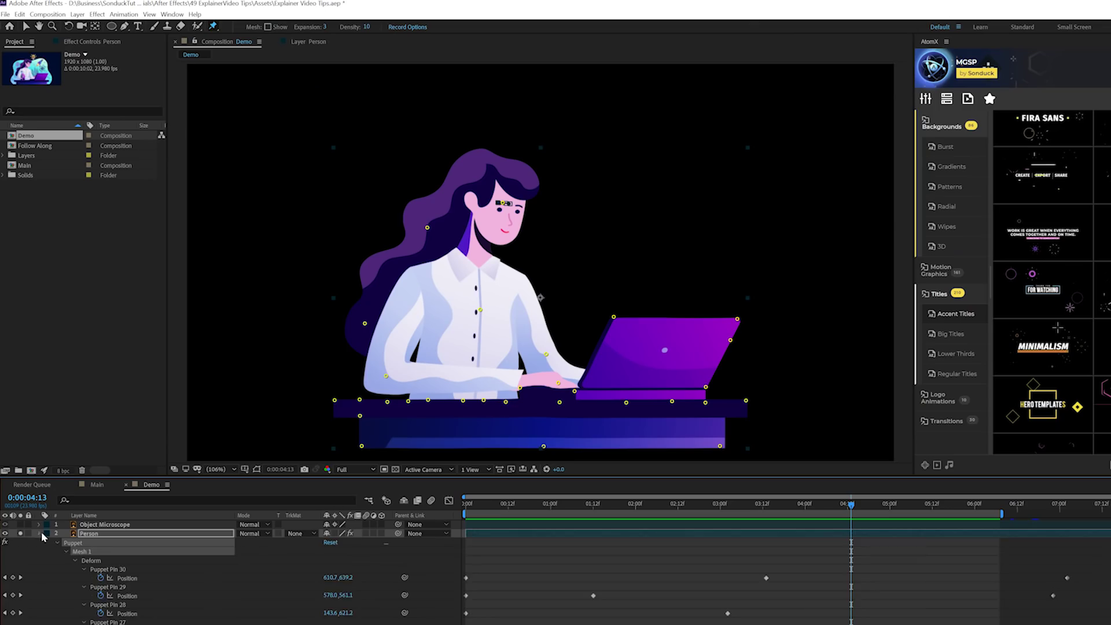
{"action": "left_click_drag", "start_coordinate": [540, 507], "coordinate": [625, 509]}
{"action": "key", "text": "period"}
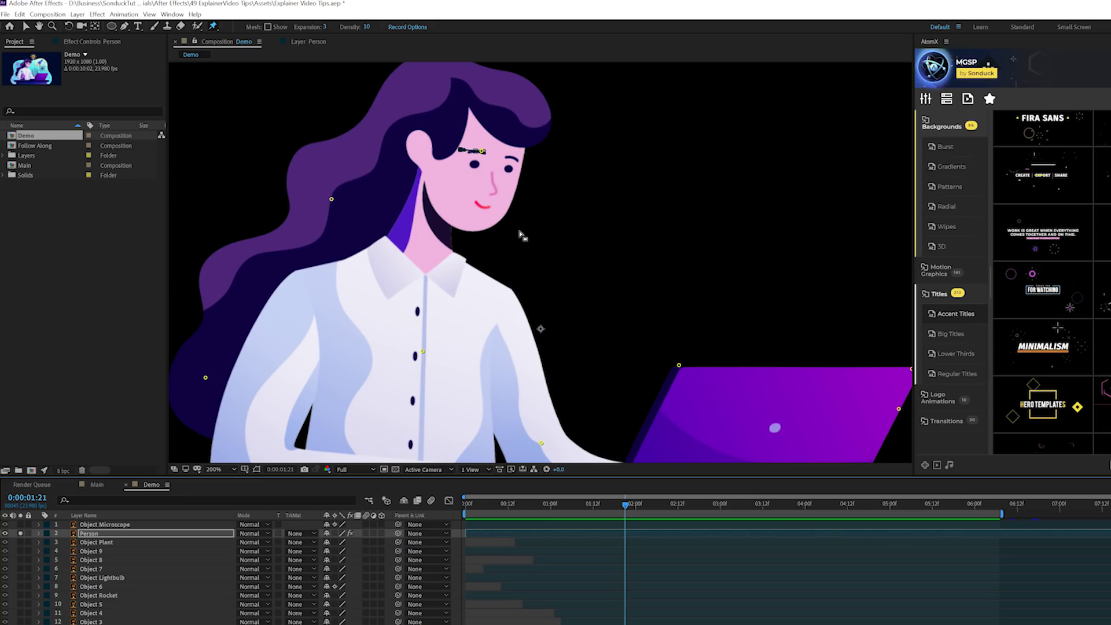
Step: Create a new solid named Blink, filled with skin colour sampled from her face
{"action": "left_click", "coordinate": [21, 532]}
{"action": "left_click", "coordinate": [78, 14]}
{"action": "mouse_move", "coordinate": [90, 26]}
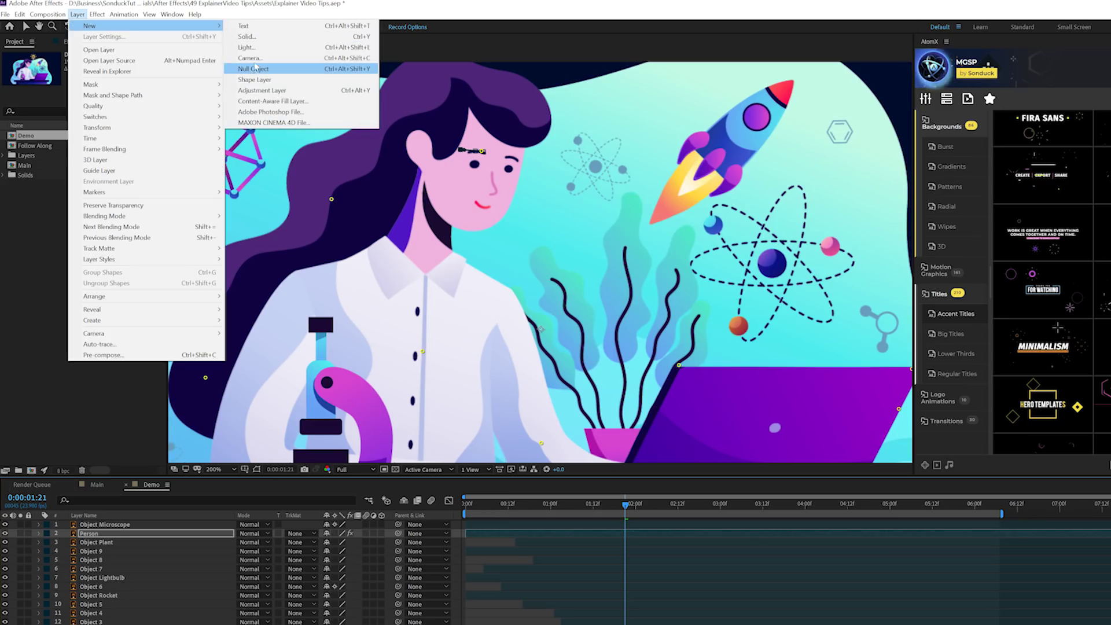
{"action": "left_click", "coordinate": [246, 37]}
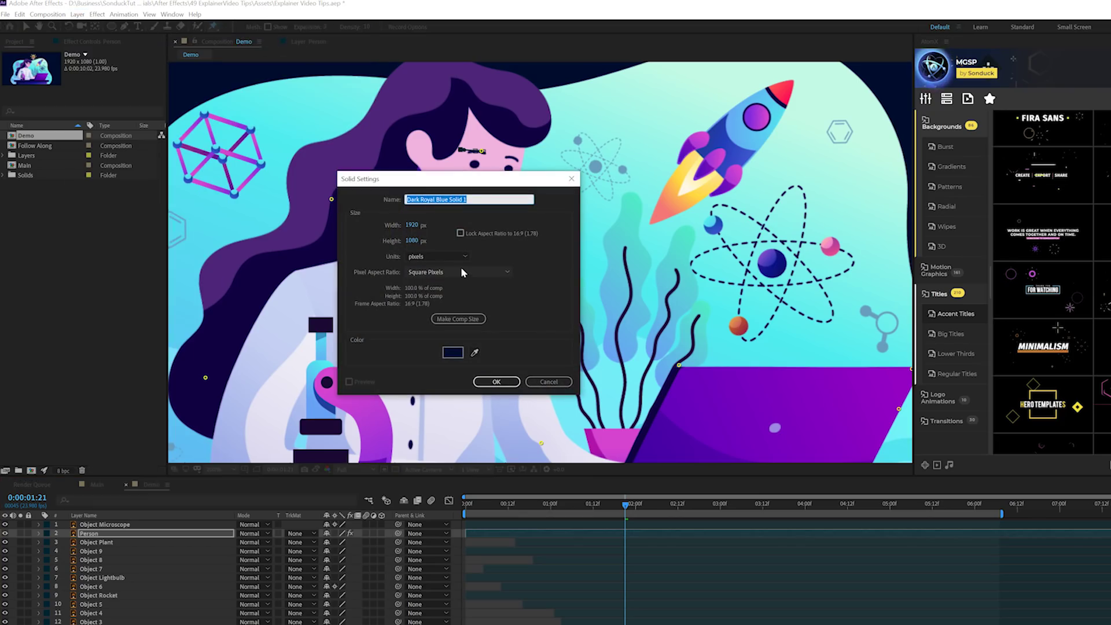
{"action": "type", "text": "Blu"}
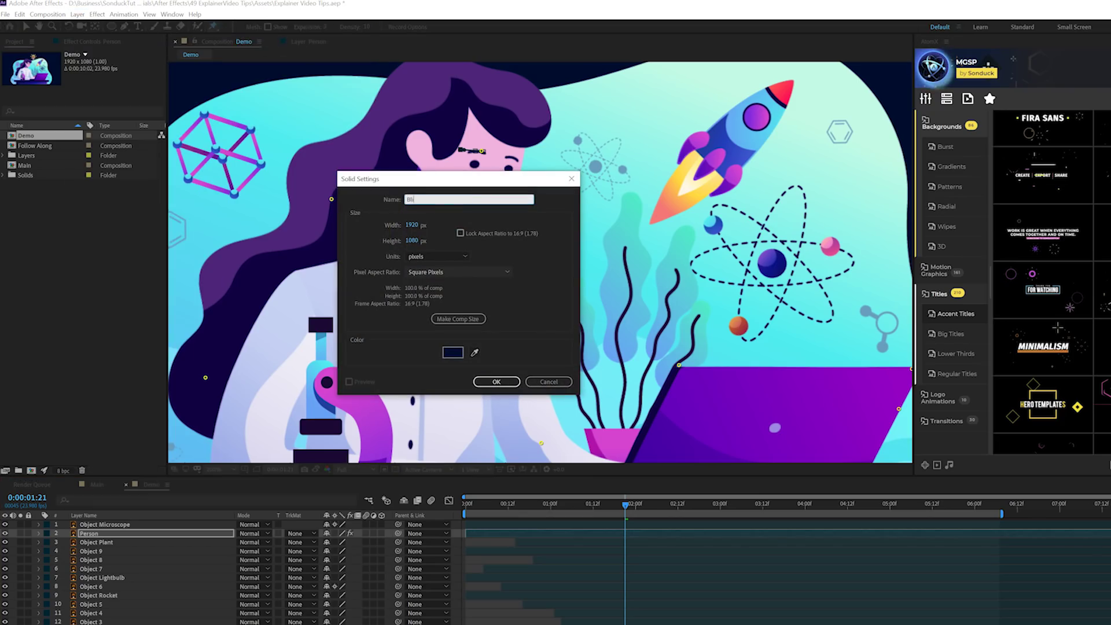
{"action": "left_click_drag", "start_coordinate": [456, 185], "coordinate": [423, 276]}
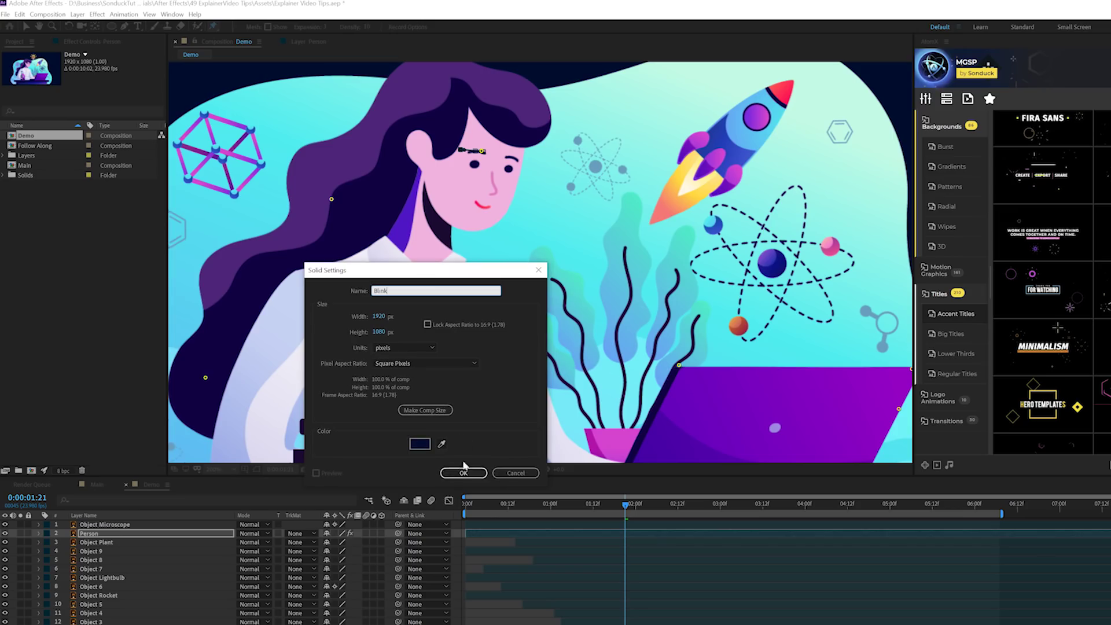
{"action": "left_click", "coordinate": [442, 443]}
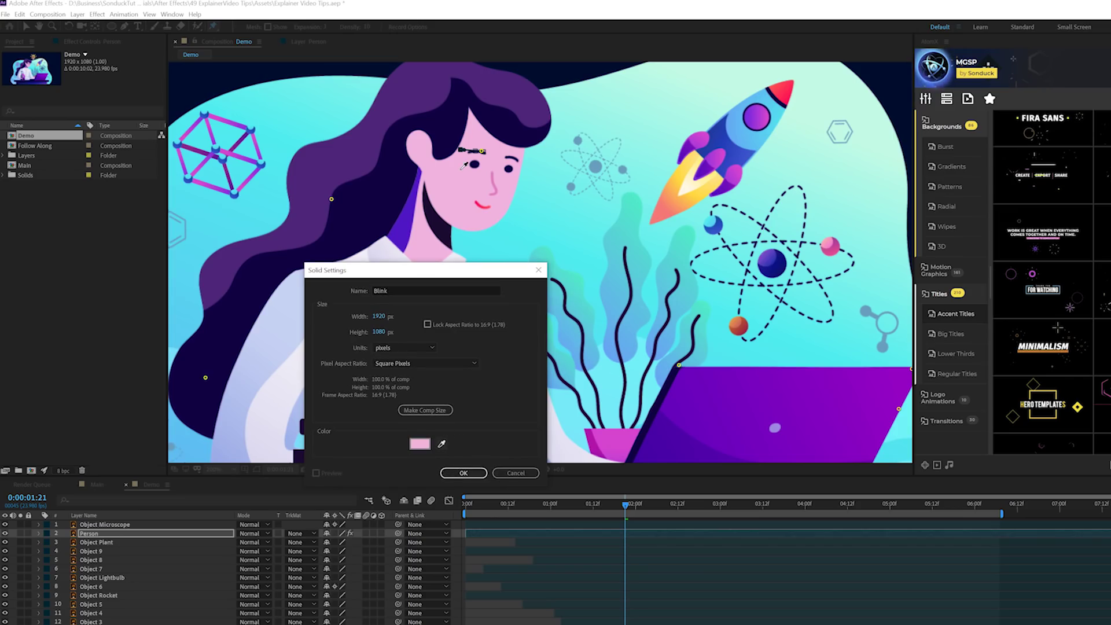
{"action": "left_click", "coordinate": [463, 472]}
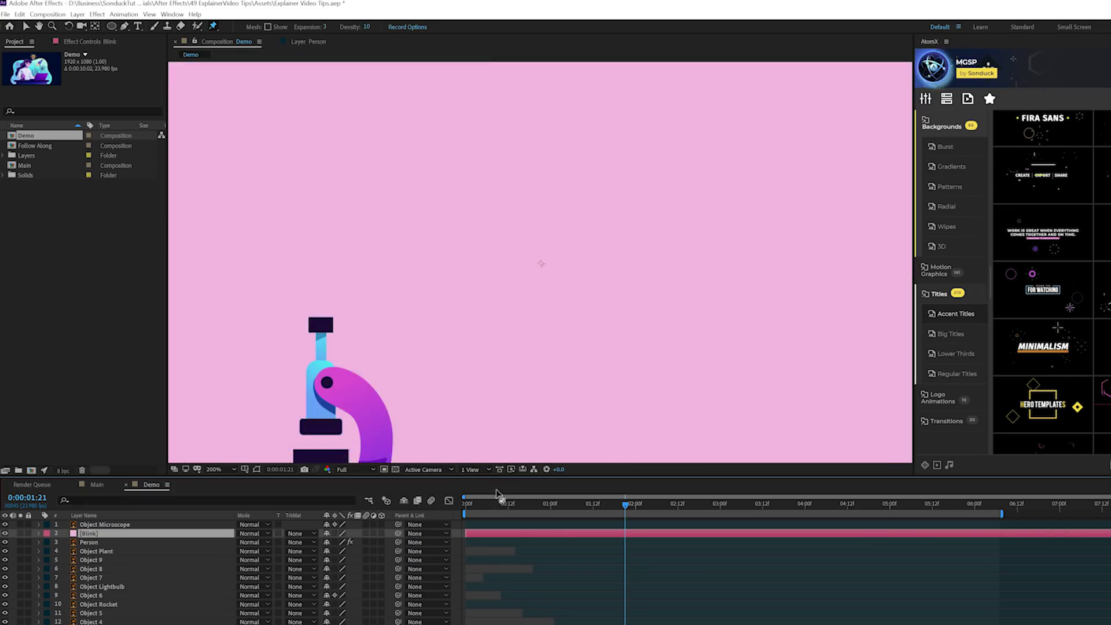
Step: Hide Blink, then solo and lock the Person layer and zoom in on her face for masking
{"action": "left_click", "coordinate": [5, 533]}
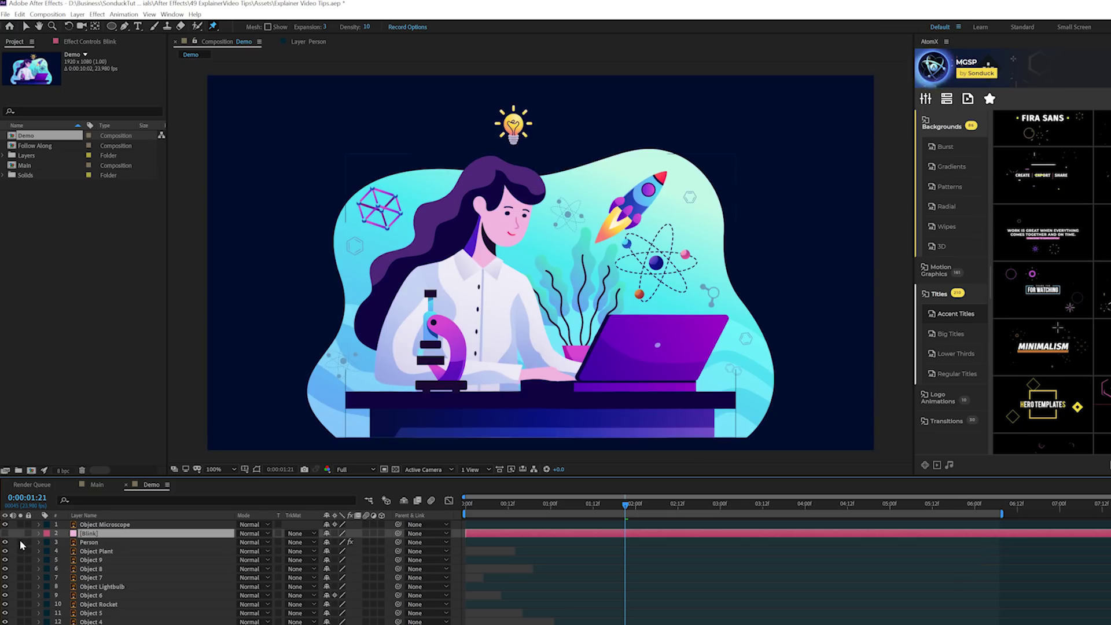
{"action": "left_click", "coordinate": [20, 542]}
{"action": "left_click", "coordinate": [124, 27]}
{"action": "left_click", "coordinate": [28, 542]}
{"action": "key", "text": "period"}
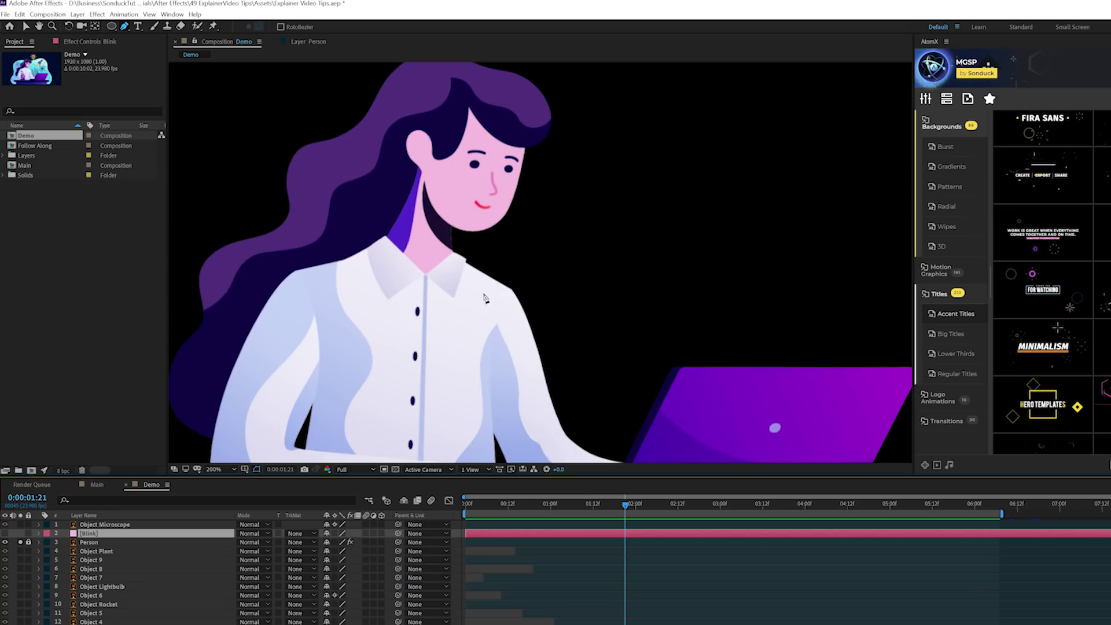
{"action": "key", "text": "period"}
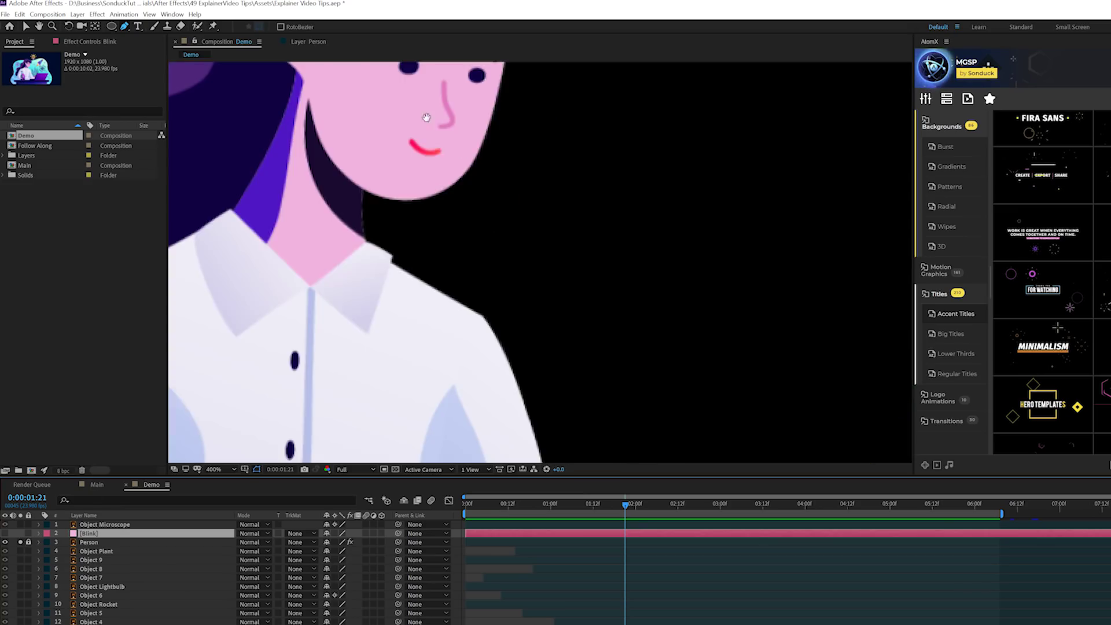
{"action": "scroll", "coordinate": [405, 173], "scroll_direction": "up", "scroll_amount": 3}
Step: Draw Pen-tool masks on the Blink solid around the left eye and the right eye
{"action": "left_click", "coordinate": [407, 158]}
{"action": "left_click", "coordinate": [385, 171]}
{"action": "left_click", "coordinate": [403, 195]}
{"action": "left_click", "coordinate": [431, 191]}
{"action": "left_click", "coordinate": [433, 159]}
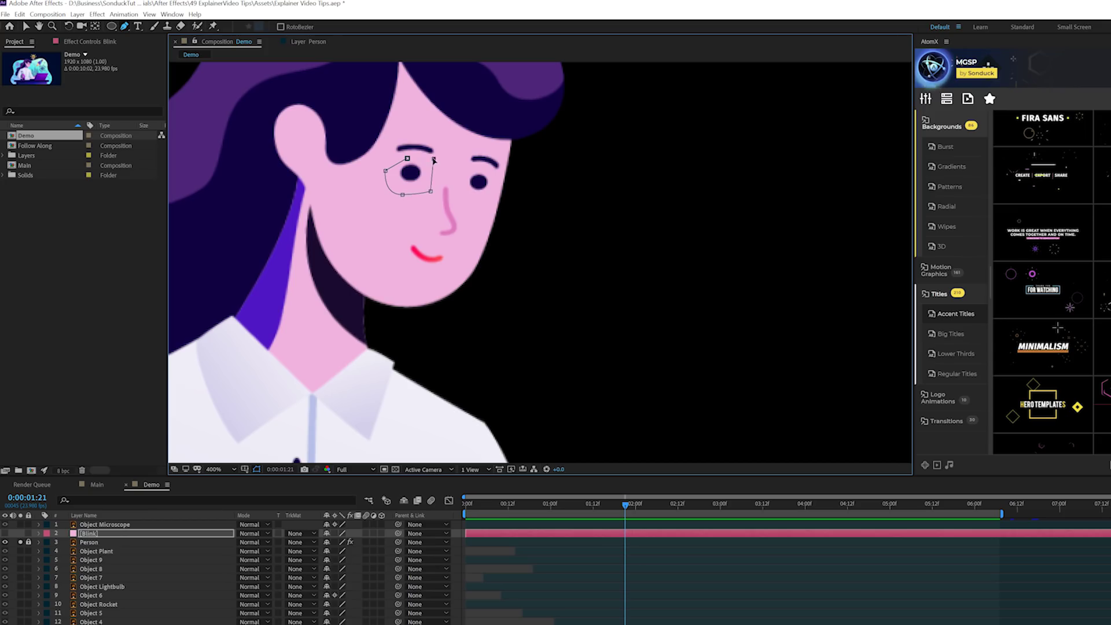
{"action": "left_click", "coordinate": [408, 158]}
{"action": "left_click", "coordinate": [459, 187]}
{"action": "left_click", "coordinate": [467, 198]}
{"action": "left_click", "coordinate": [483, 202]}
{"action": "left_click", "coordinate": [496, 196]}
{"action": "left_click", "coordinate": [496, 178]}
{"action": "left_click", "coordinate": [474, 170]}
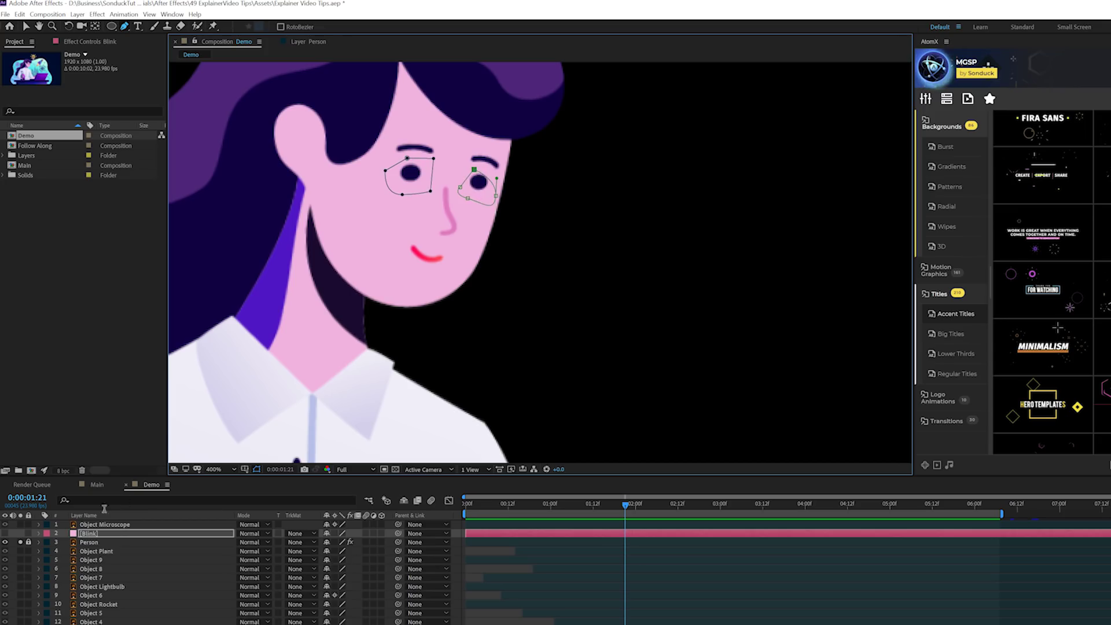
Step: Unsolo Person, then start the Blink layer later and trim it to a brief blink near 1:01
{"action": "left_click", "coordinate": [20, 542]}
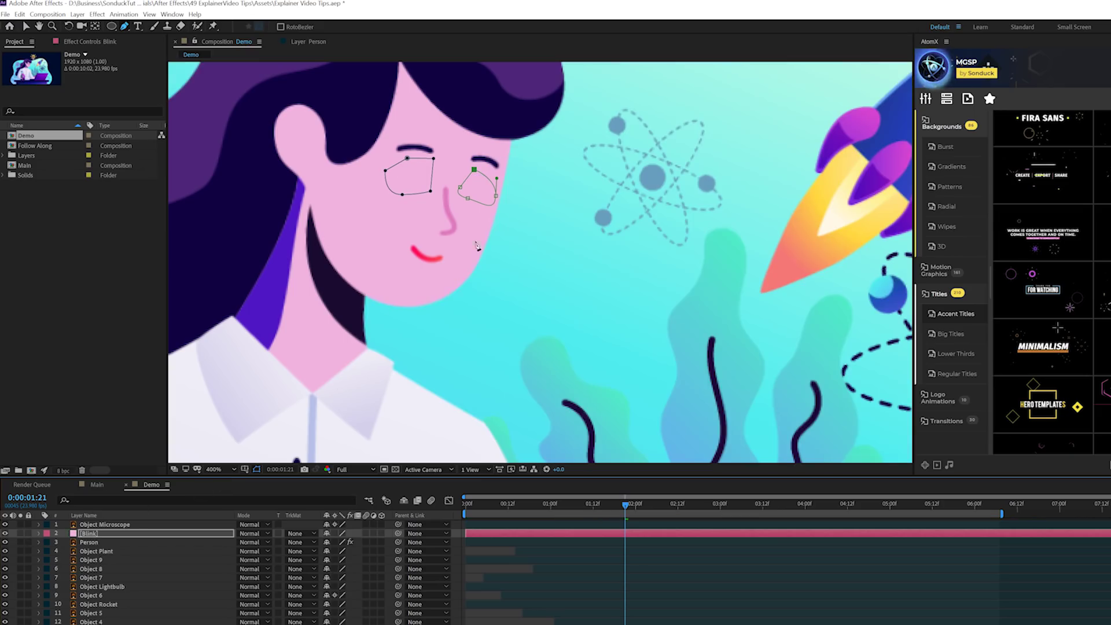
{"action": "left_click_drag", "start_coordinate": [463, 534], "coordinate": [503, 532]}
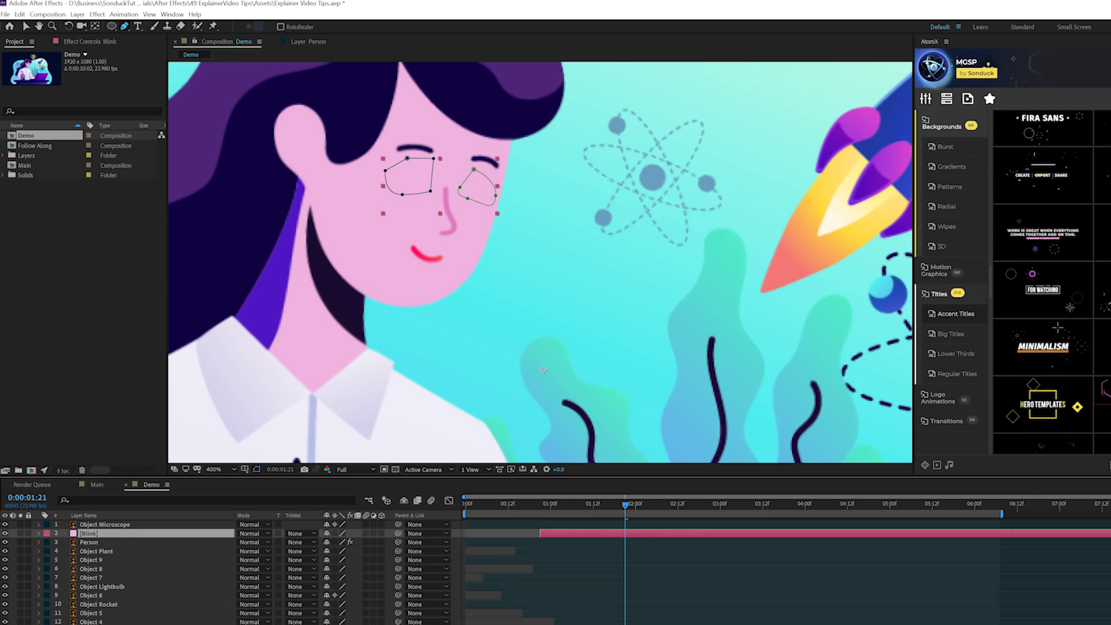
{"action": "left_click_drag", "start_coordinate": [1107, 533], "coordinate": [580, 534]}
{"action": "mouse_move", "coordinate": [548, 502]}
{"action": "left_mouse_down"}
{"action": "mouse_move", "coordinate": [534, 504]}
{"action": "mouse_move", "coordinate": [554, 504]}
{"action": "left_mouse_up"}
Step: Duplicate the Blink layer, move the copy to about 3:12, and preview both blinks
{"action": "key", "text": "v"}
{"action": "key", "text": "m"}
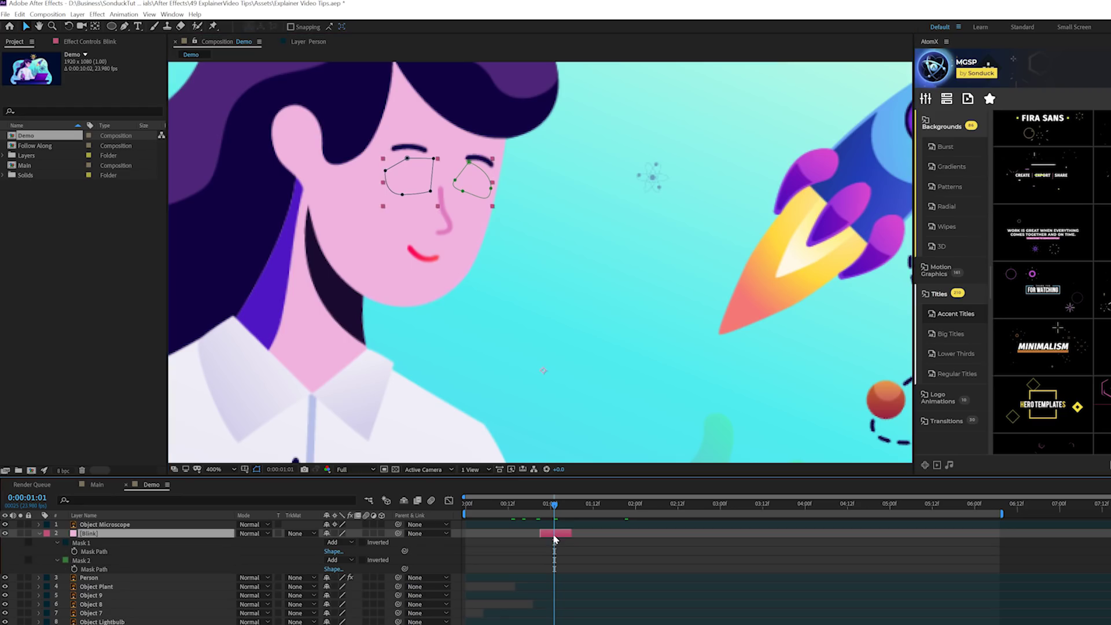
{"action": "key", "text": "ctrl+d"}
{"action": "left_click_drag", "start_coordinate": [553, 534], "coordinate": [781, 529]}
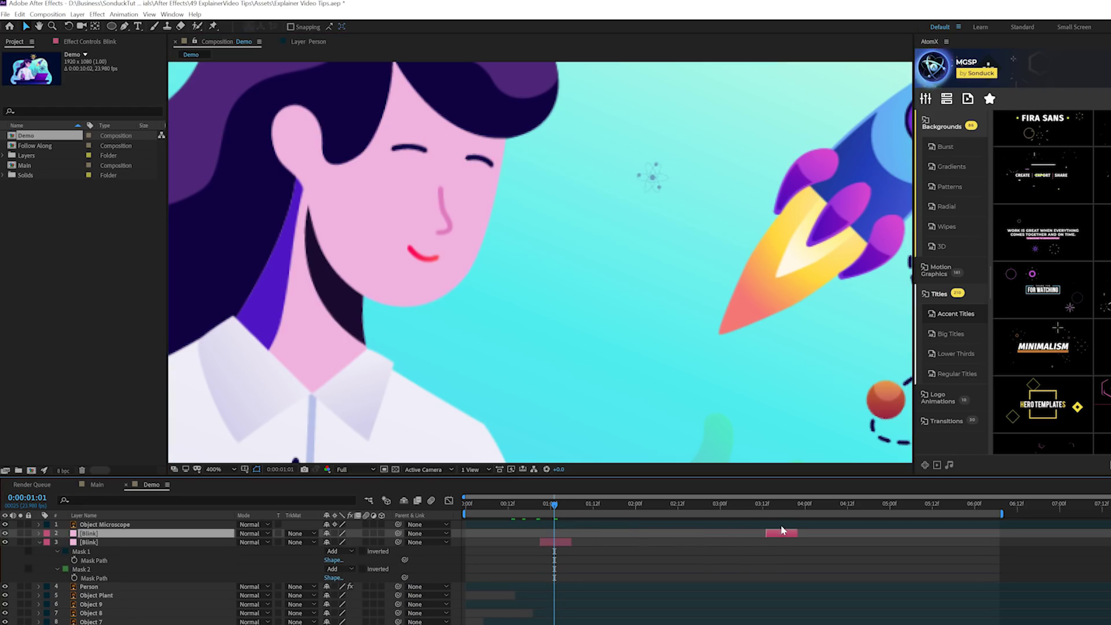
{"action": "scroll", "coordinate": [502, 218], "scroll_direction": "down", "scroll_amount": 5}
{"action": "key", "text": "space"}
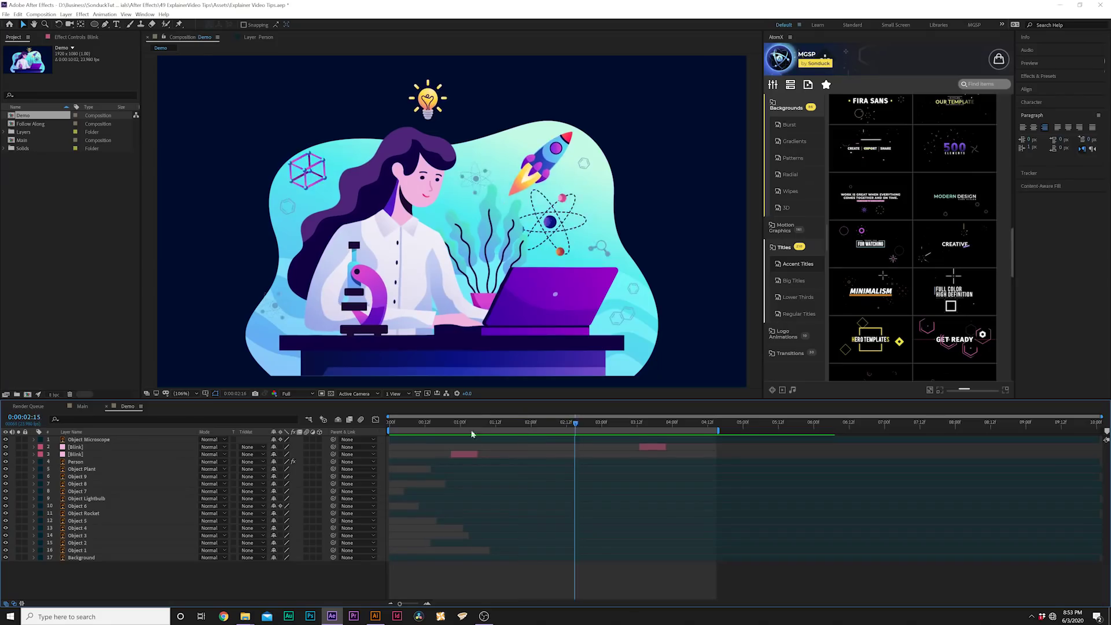
{"action": "left_click_drag", "start_coordinate": [471, 434], "coordinate": [582, 435]}
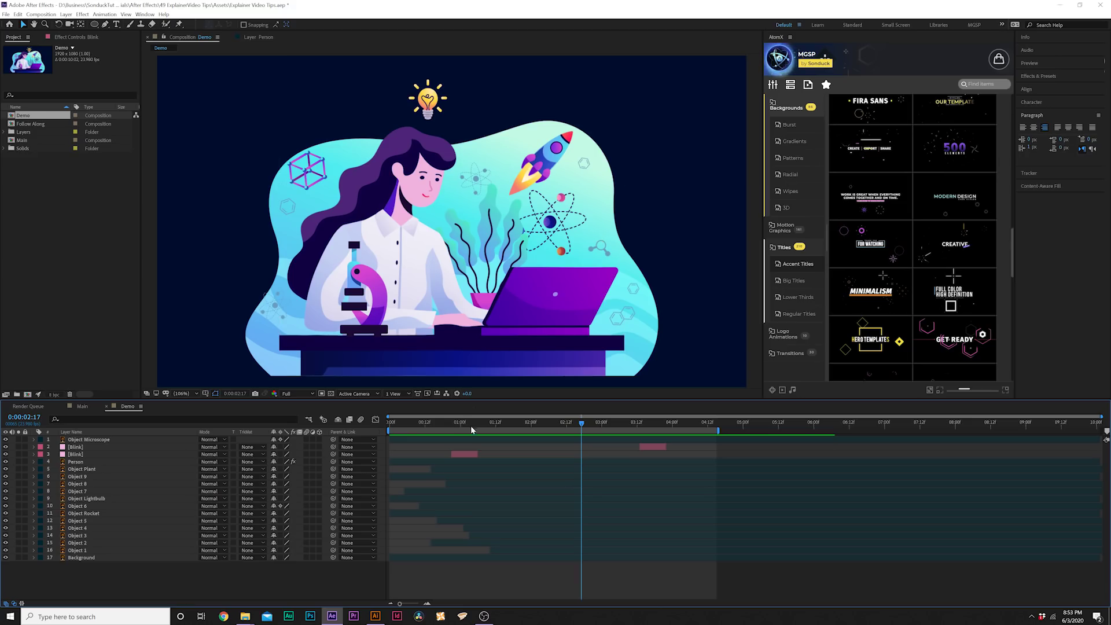
Step: Add a null object, Null 2, and parent layers 2 through 12 to it
{"action": "left_click_drag", "start_coordinate": [457, 424], "coordinate": [616, 422]}
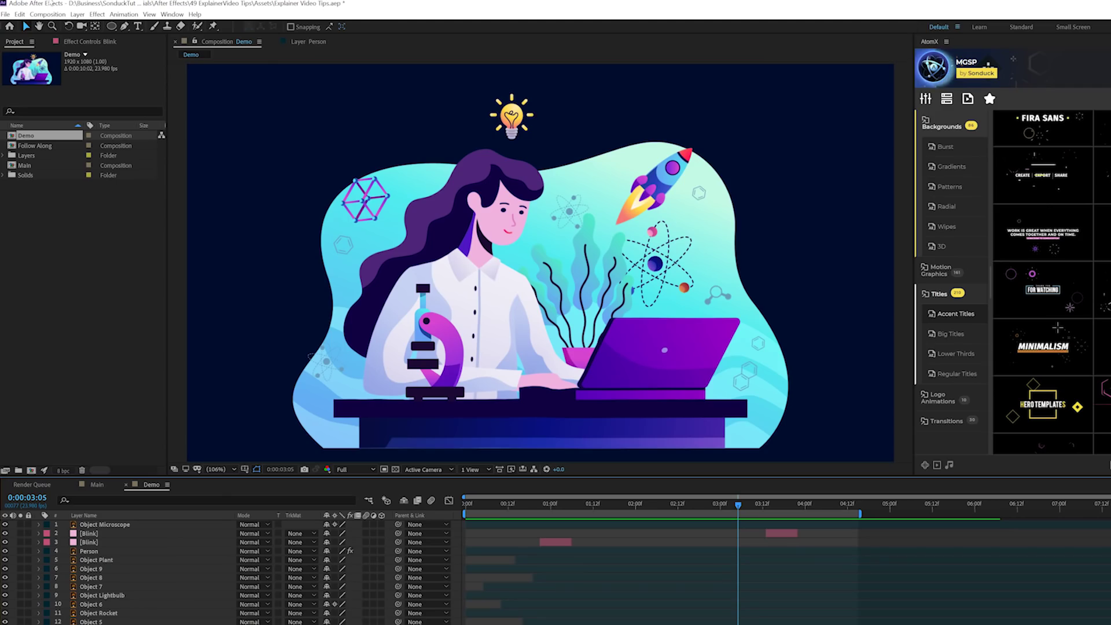
{"action": "left_click", "coordinate": [77, 14]}
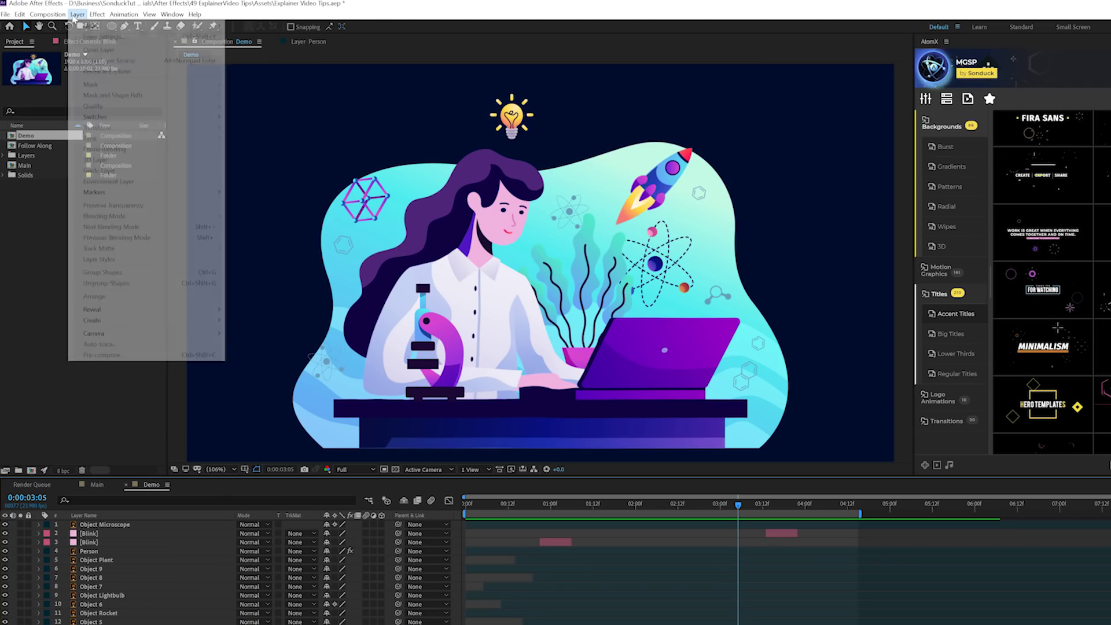
{"action": "mouse_move", "coordinate": [115, 25]}
{"action": "left_click", "coordinate": [283, 70]}
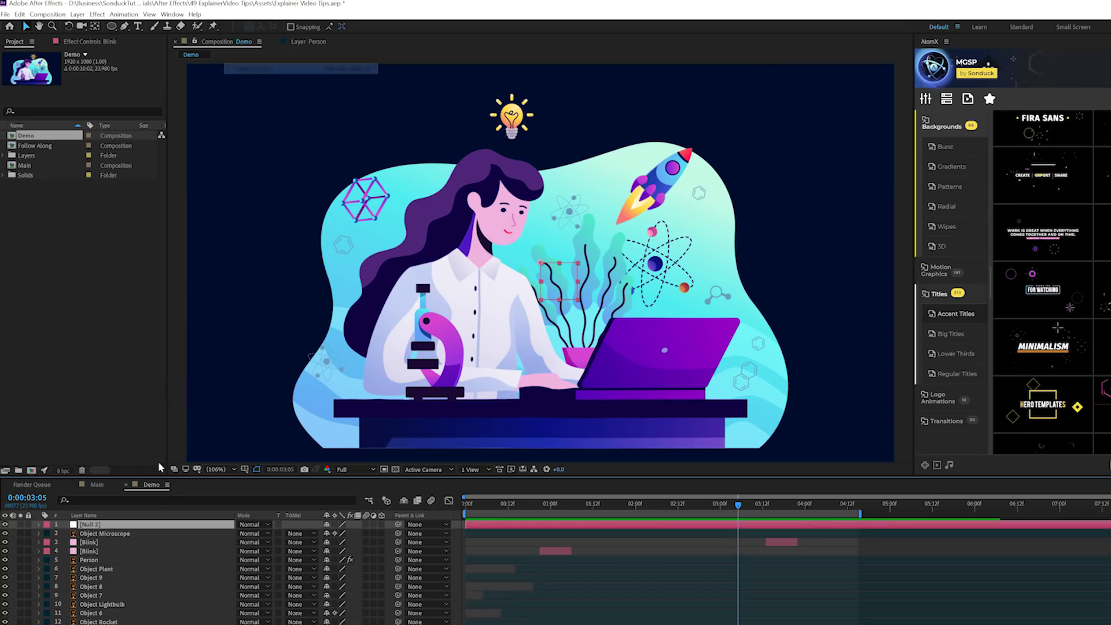
{"action": "left_click_drag", "start_coordinate": [98, 623], "coordinate": [92, 538]}
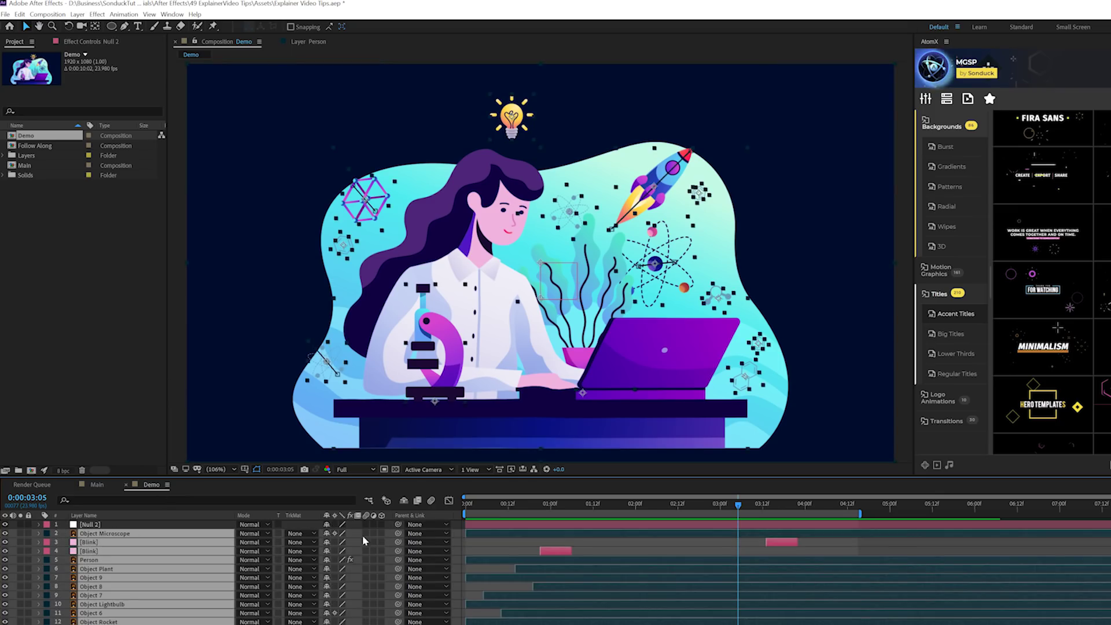
{"action": "left_click_drag", "start_coordinate": [327, 535], "coordinate": [92, 524]}
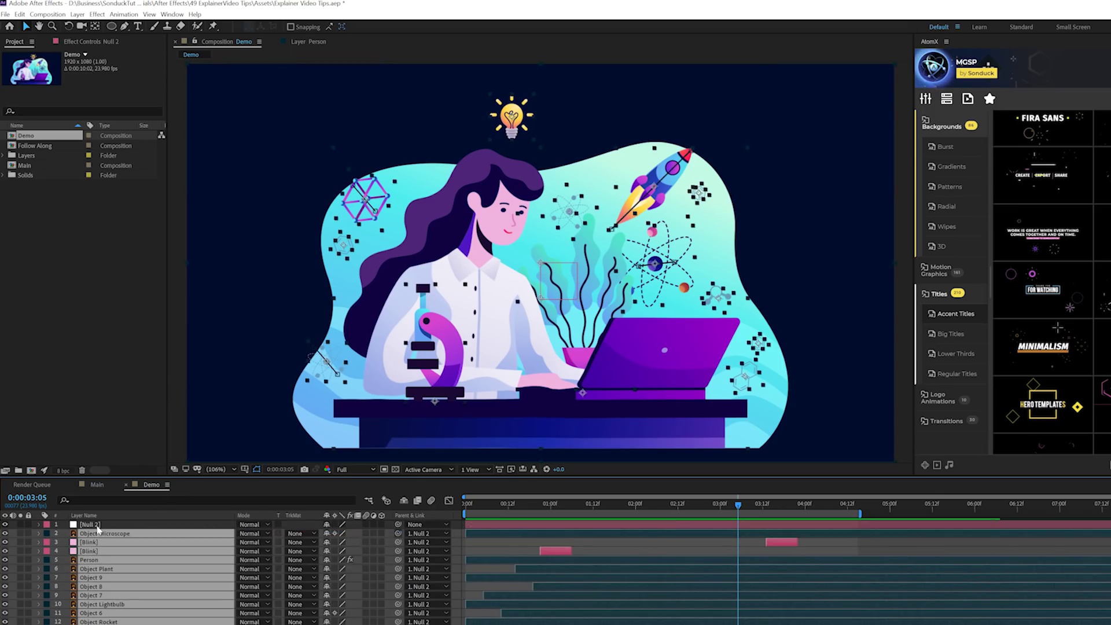
Step: At the first frame, set Position and Scale keyframes on Null 2
{"action": "key", "text": "Home"}
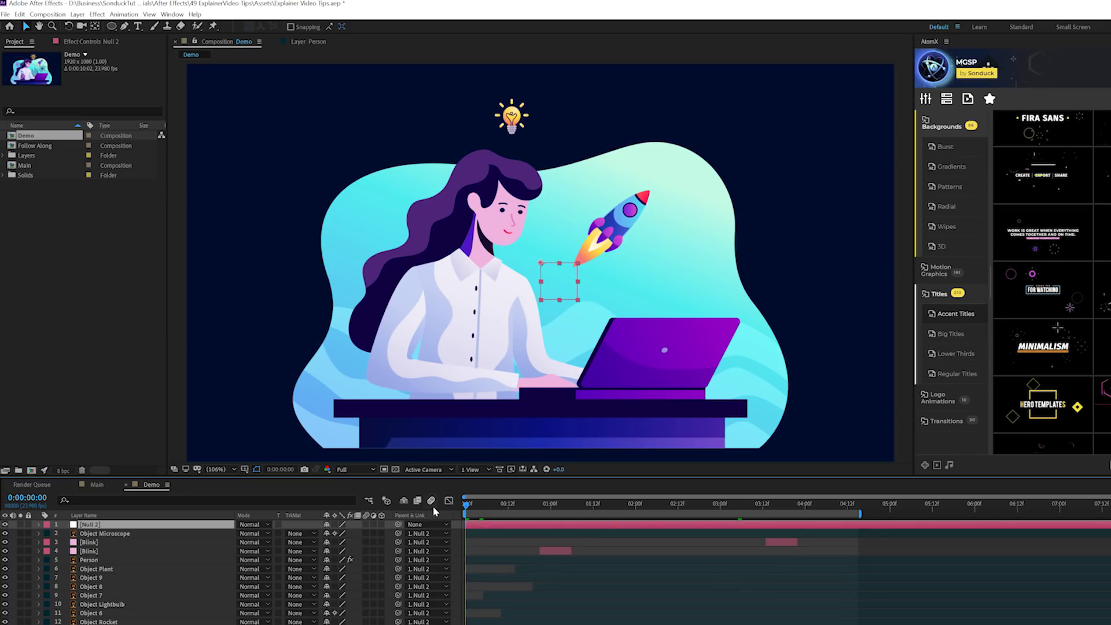
{"action": "key", "text": "s"}
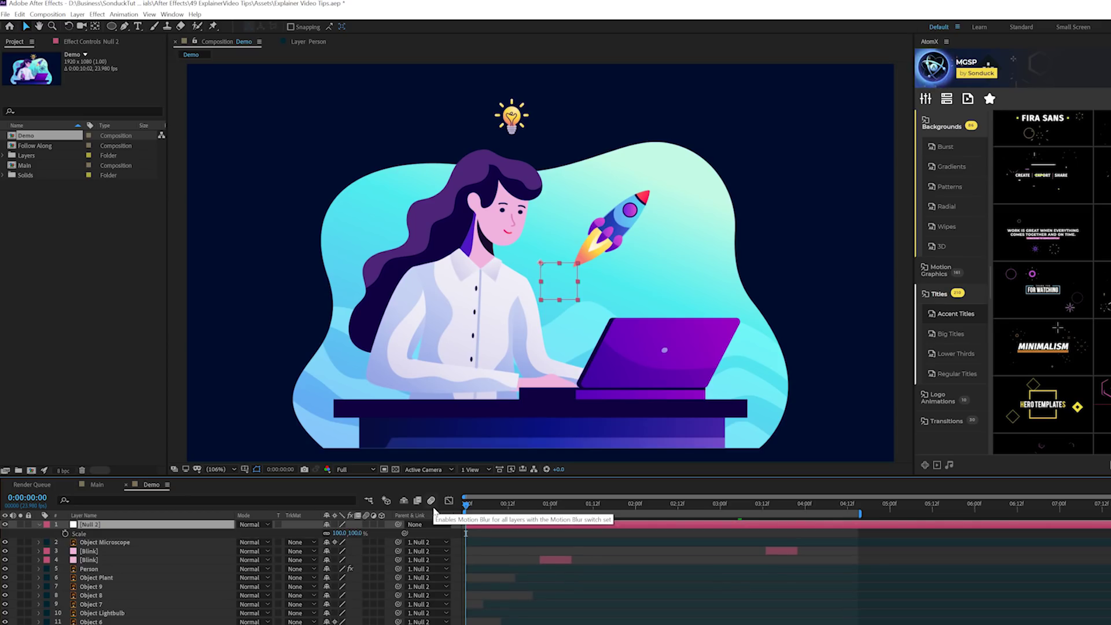
{"action": "key", "text": "shift+p"}
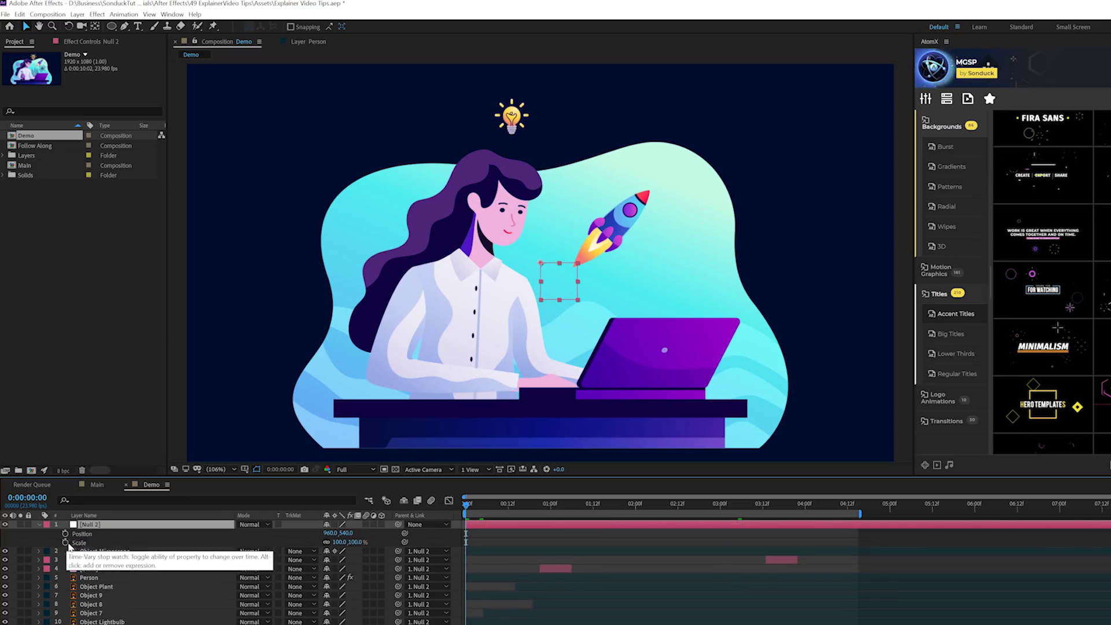
{"action": "left_click", "coordinate": [66, 533]}
{"action": "left_click", "coordinate": [66, 542]}
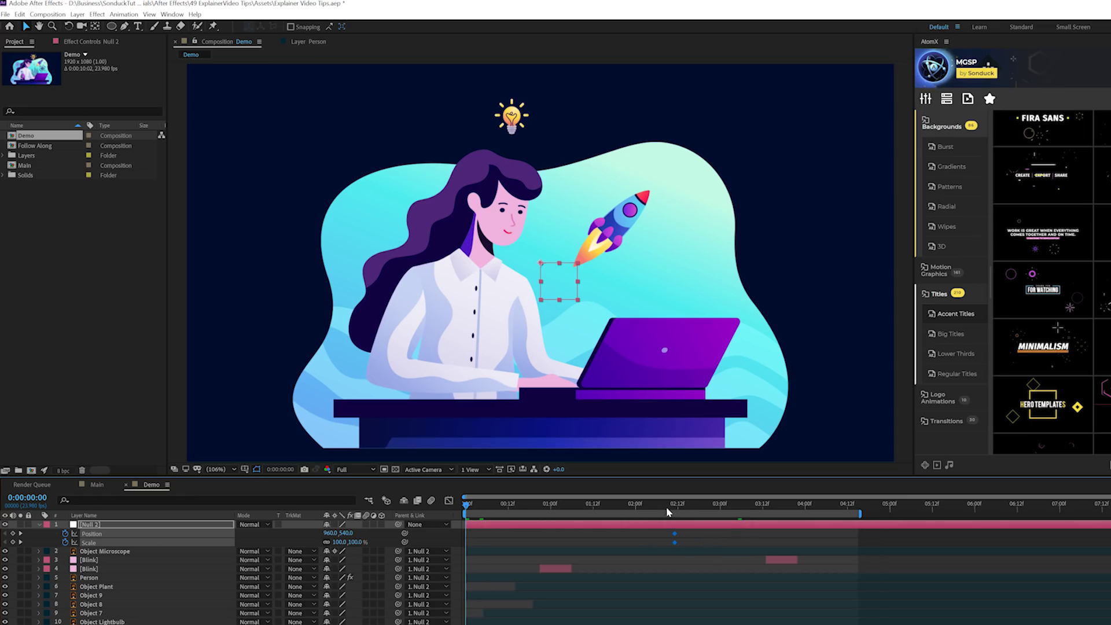
Step: At 3:08, set Null 2's Scale to 73% and its Position down-left to 639,714
{"action": "left_click", "coordinate": [674, 504]}
{"action": "left_click", "coordinate": [747, 504]}
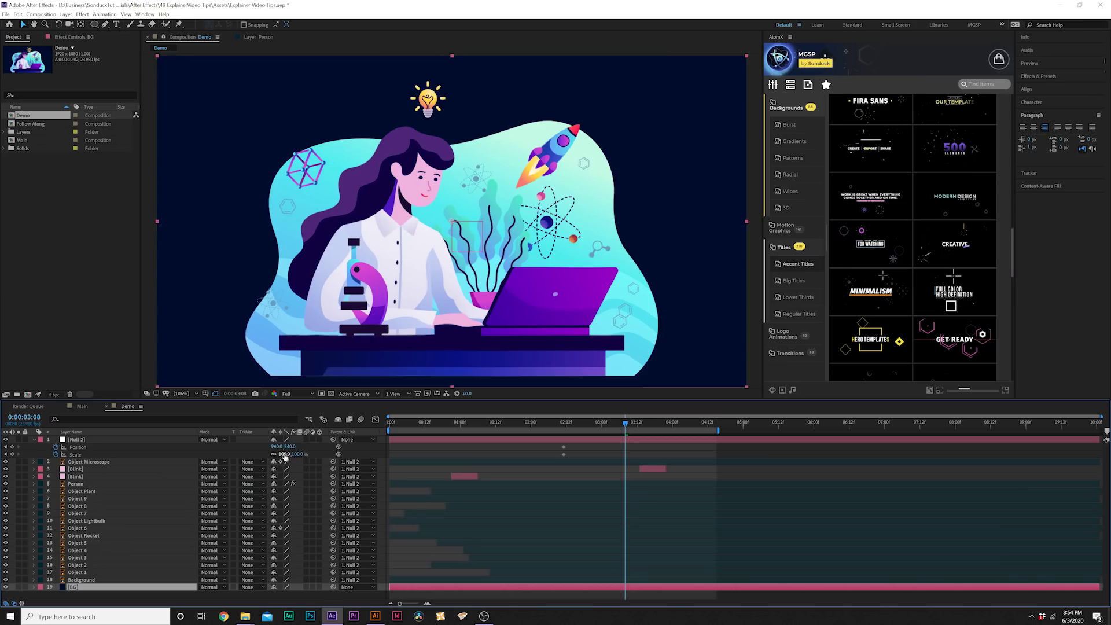
{"action": "left_click_drag", "start_coordinate": [347, 542], "coordinate": [331, 542]}
{"action": "left_click_drag", "start_coordinate": [276, 454], "coordinate": [271, 453]}
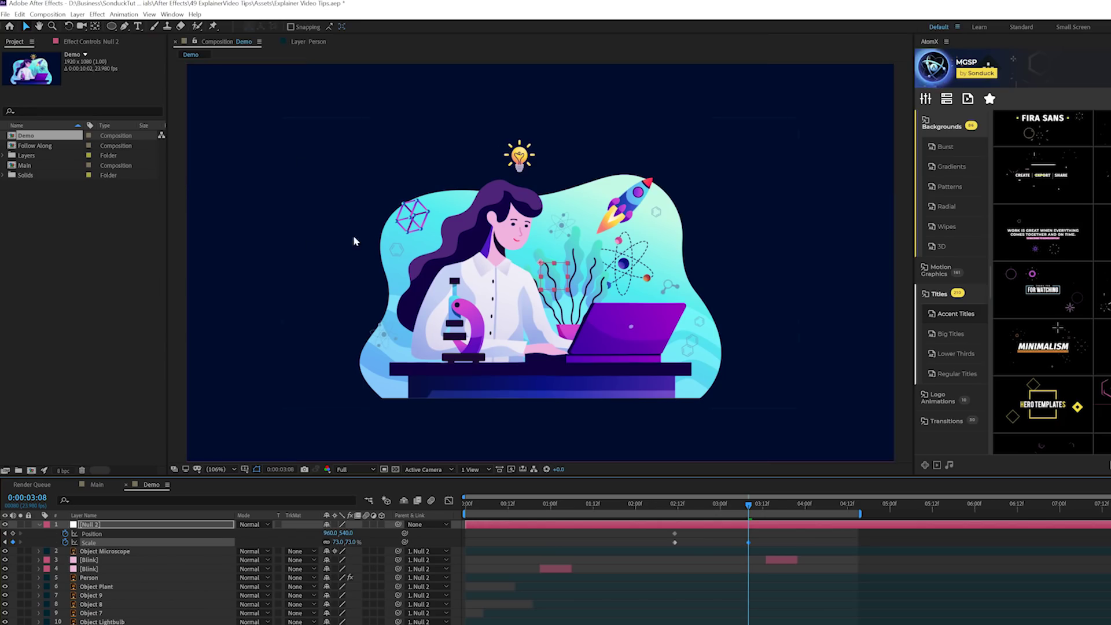
{"action": "left_click_drag", "start_coordinate": [346, 532], "coordinate": [150, 533]}
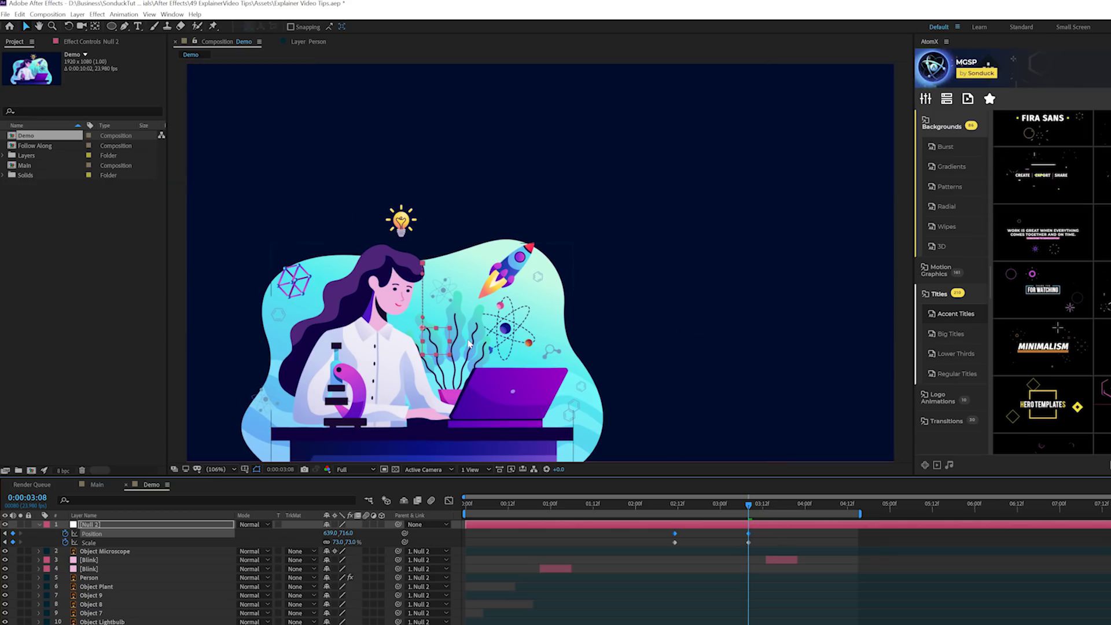
{"action": "key", "text": "slash"}
{"action": "key", "text": "comma"}
{"action": "key", "text": "period"}
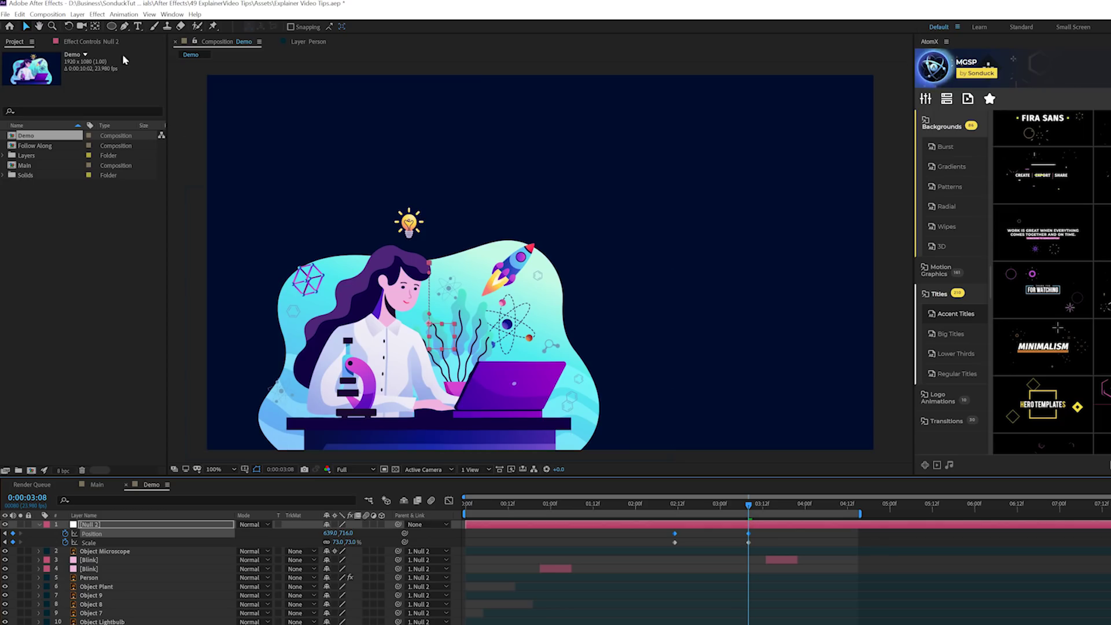
Step: Add the SIGN UP TODAY text with a Position animator and an Opacity property set to 0%
{"action": "left_click", "coordinate": [137, 26]}
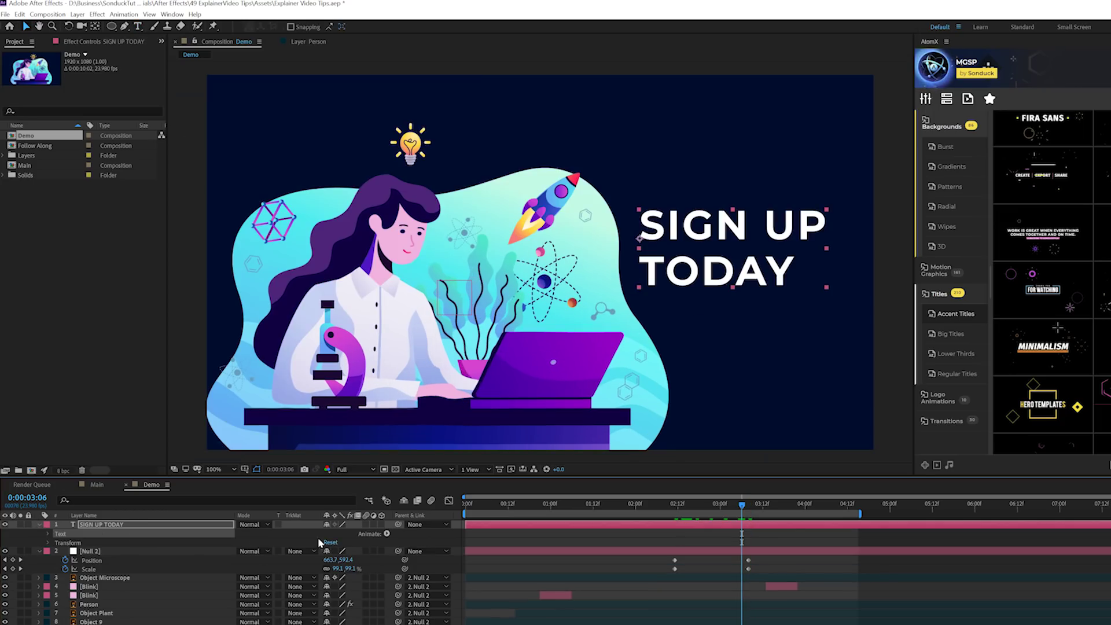
{"action": "left_click", "coordinate": [387, 533]}
{"action": "left_click", "coordinate": [416, 367]}
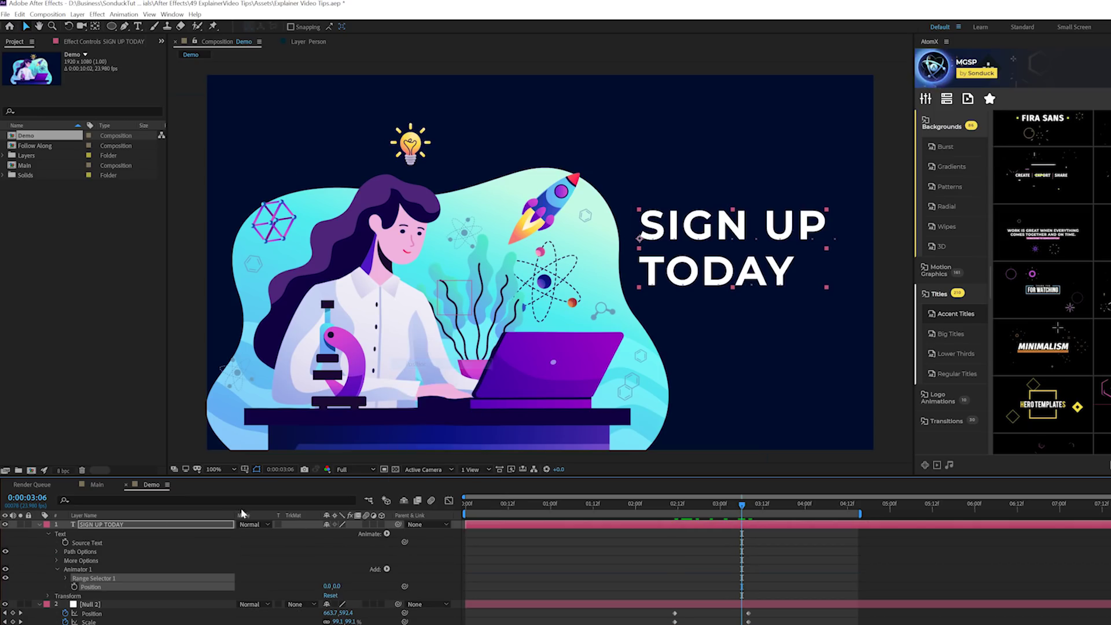
{"action": "left_click", "coordinate": [386, 570]}
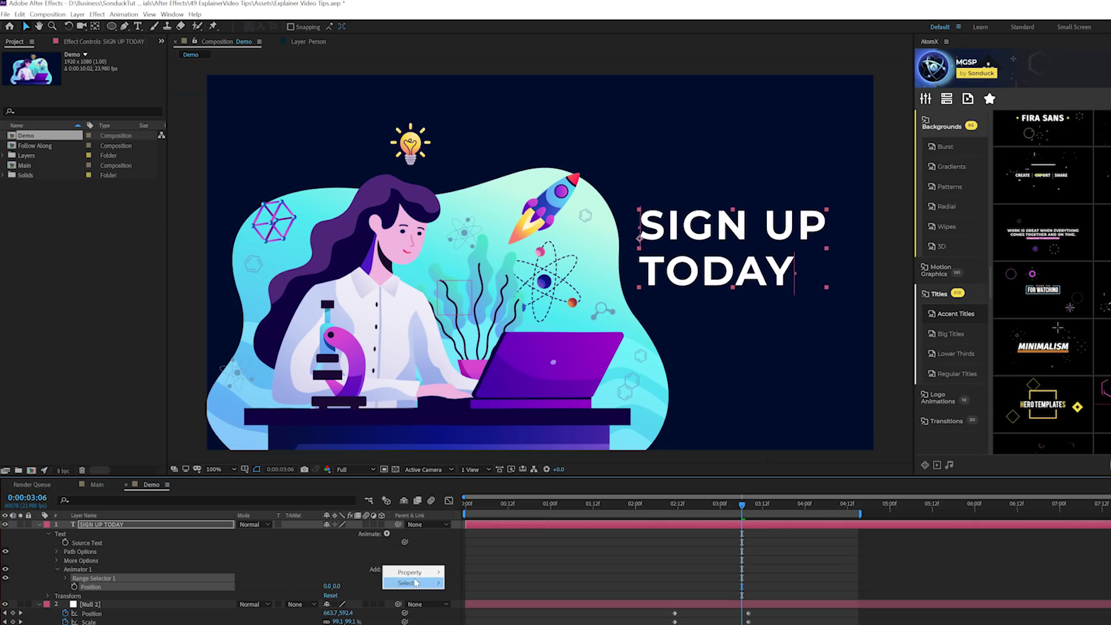
{"action": "mouse_move", "coordinate": [413, 572]}
{"action": "left_click", "coordinate": [480, 454]}
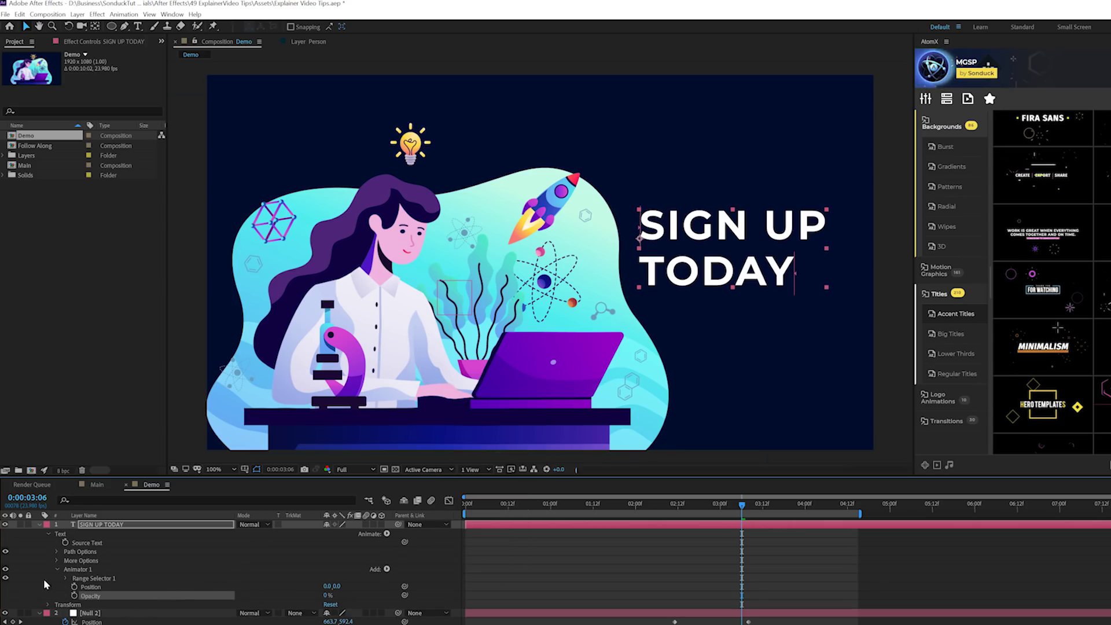
Step: Keyframe the Range Selector Start from 0% at 3:06 to 100% at 4:00
{"action": "left_click", "coordinate": [64, 578]}
{"action": "left_click", "coordinate": [83, 586]}
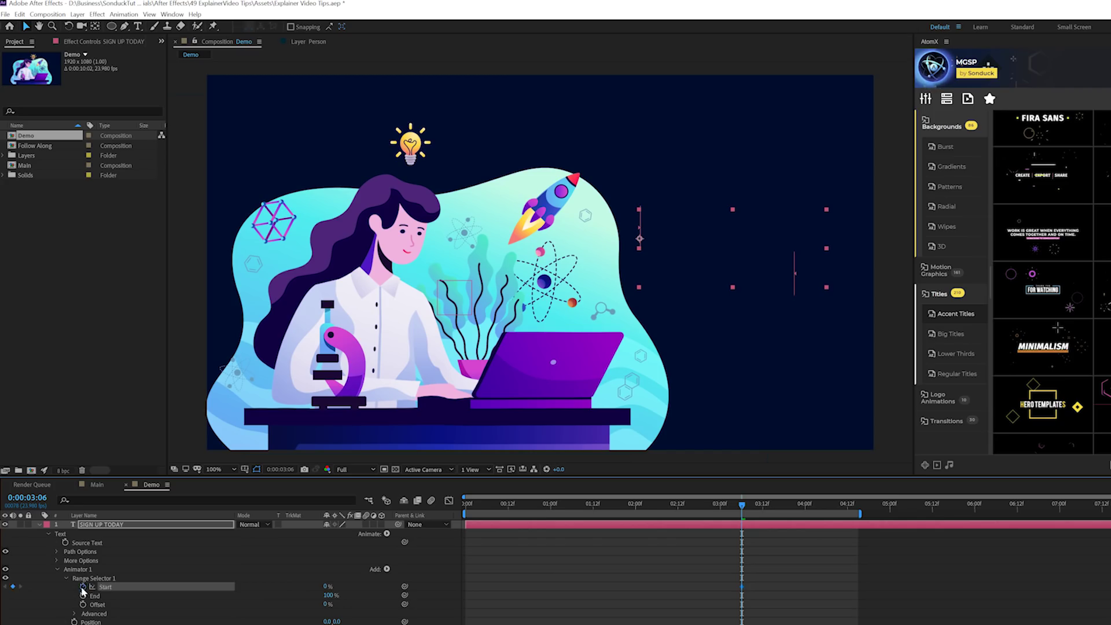
{"action": "left_click", "coordinate": [805, 505]}
{"action": "left_click_drag", "start_coordinate": [351, 584], "coordinate": [530, 582]}
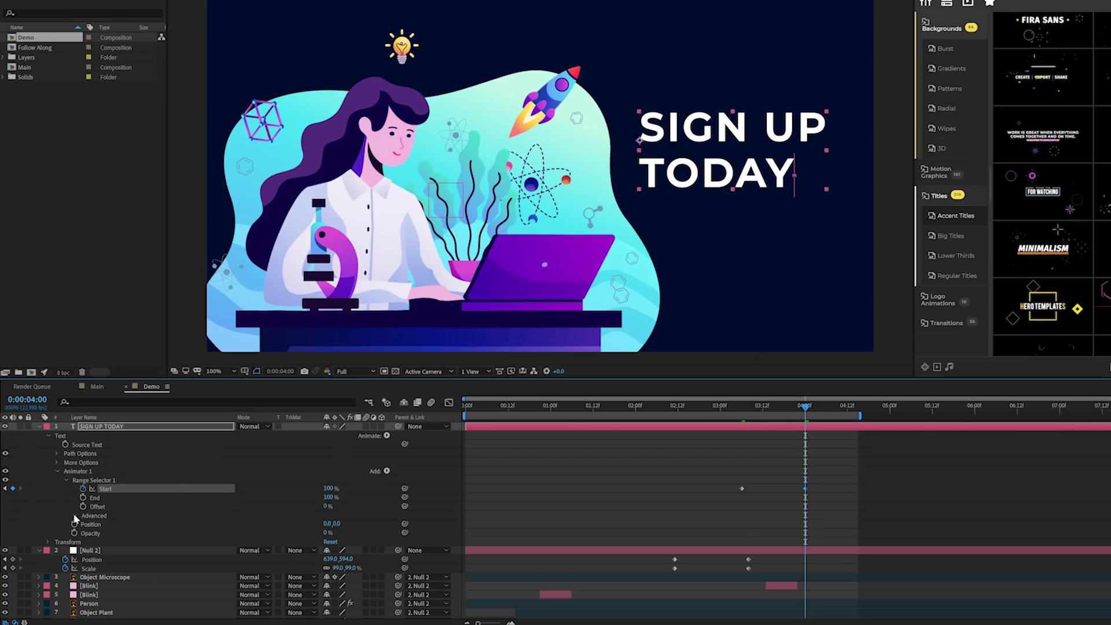
Step: Change the range selector's Advanced Based On unit for the reveal
{"action": "left_click", "coordinate": [75, 515]}
{"action": "left_click", "coordinate": [341, 534]}
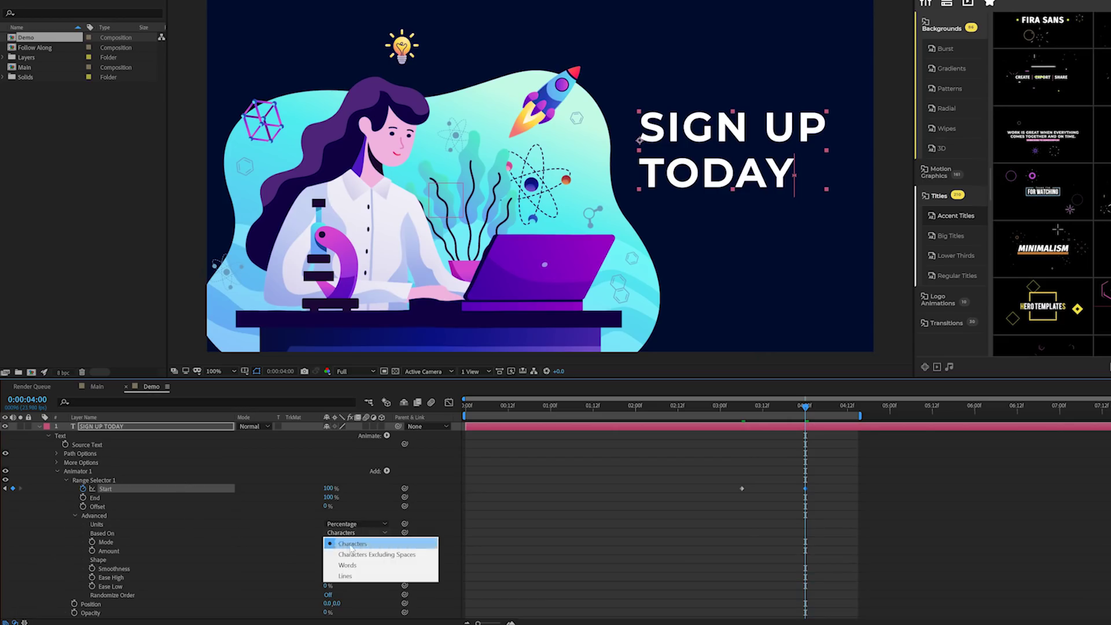
{"action": "left_click", "coordinate": [347, 564]}
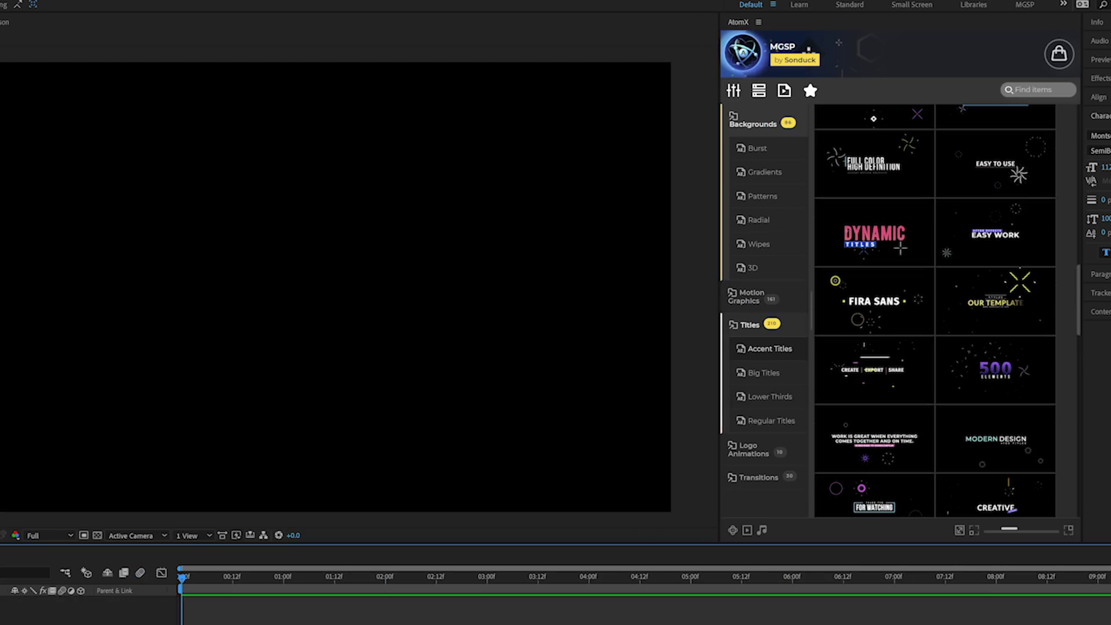
Step: Apply AtomX's 500 Elements Accent Title 36 and preview it
{"action": "mouse_move", "coordinate": [1027, 379]}
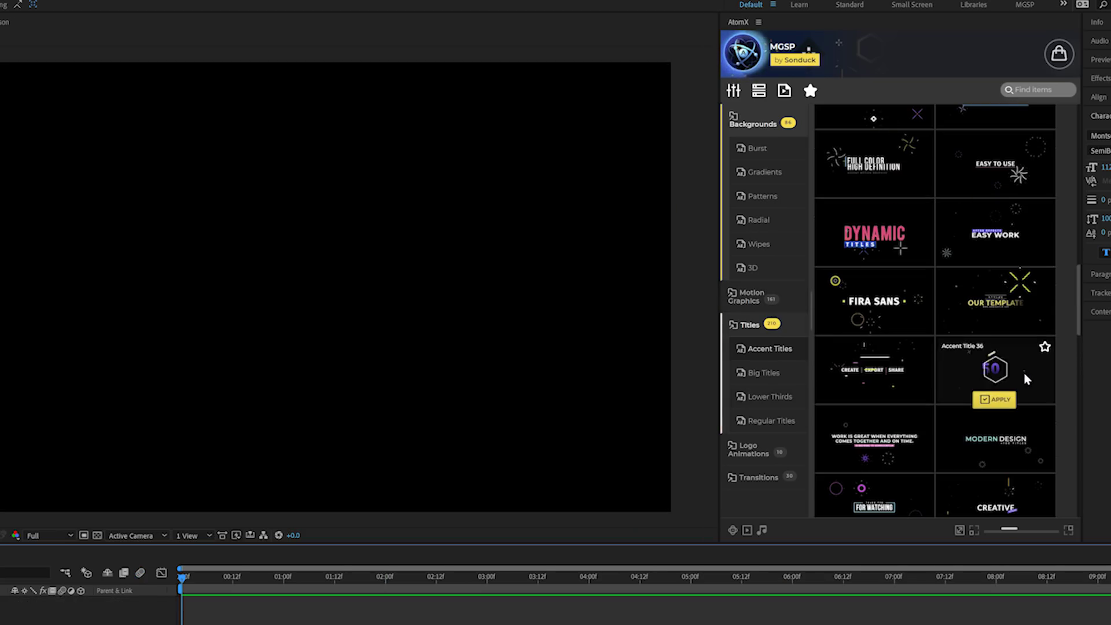
{"action": "left_click", "coordinate": [997, 399]}
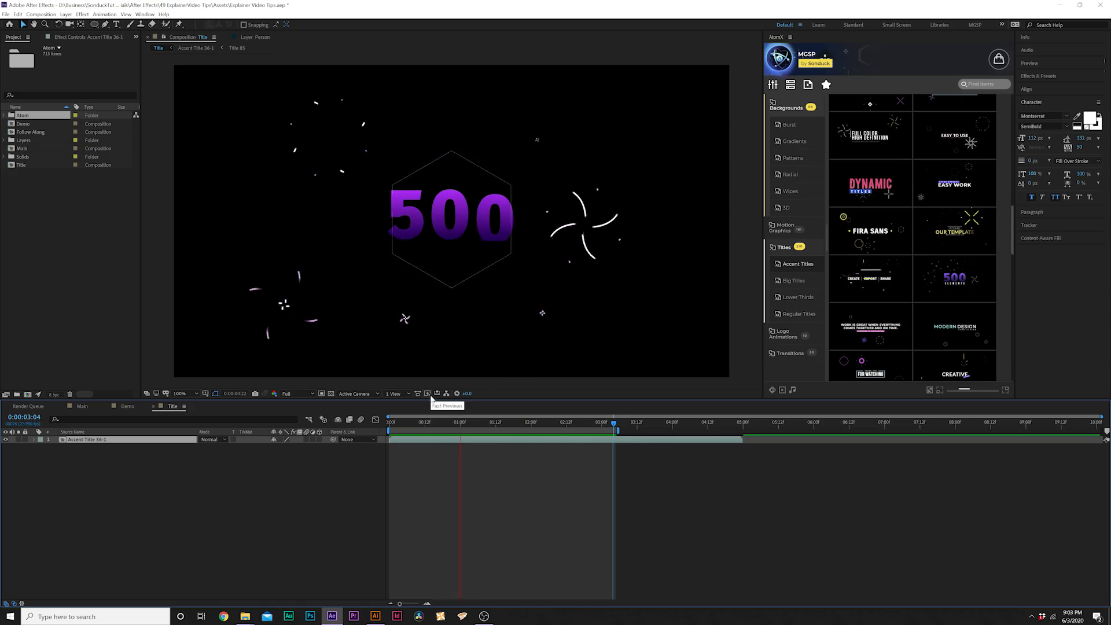
{"action": "key", "text": "space"}
Step: Open the accent title's nested compositions, edit its title text and view the Control layer settings
{"action": "double_click", "coordinate": [109, 441]}
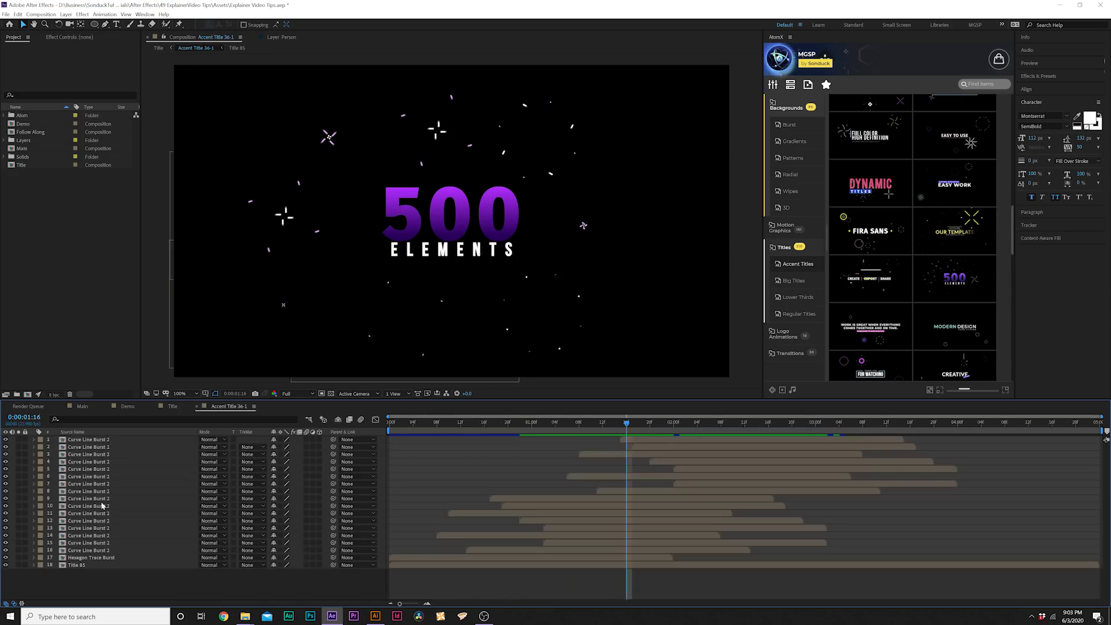
{"action": "double_click", "coordinate": [75, 567]}
{"action": "left_click", "coordinate": [119, 23]}
{"action": "double_click", "coordinate": [455, 193]}
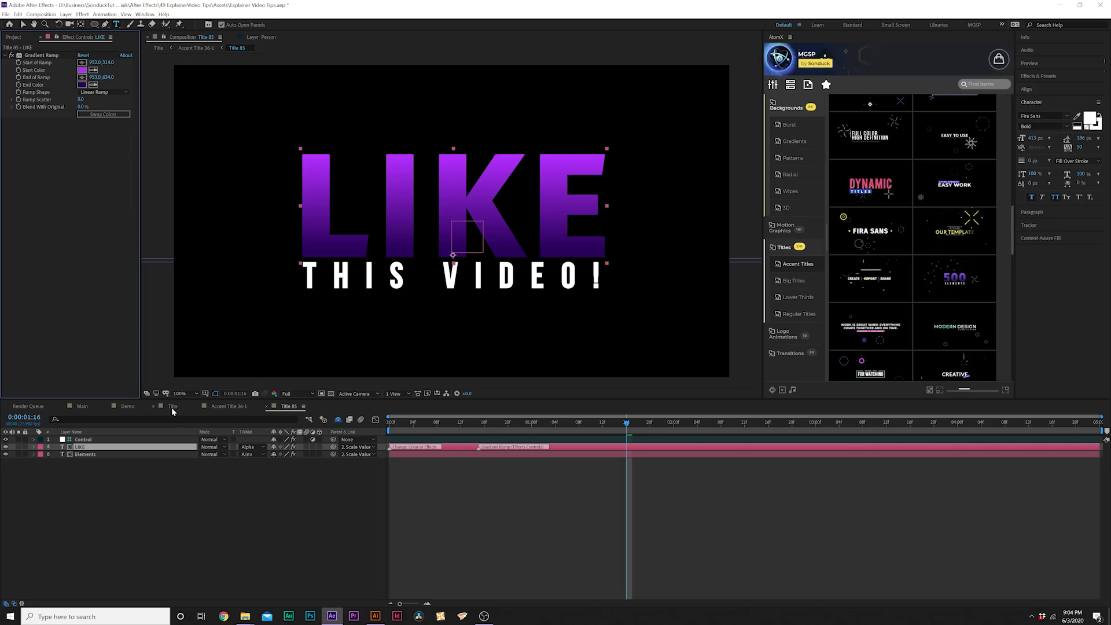
{"action": "left_click", "coordinate": [95, 440]}
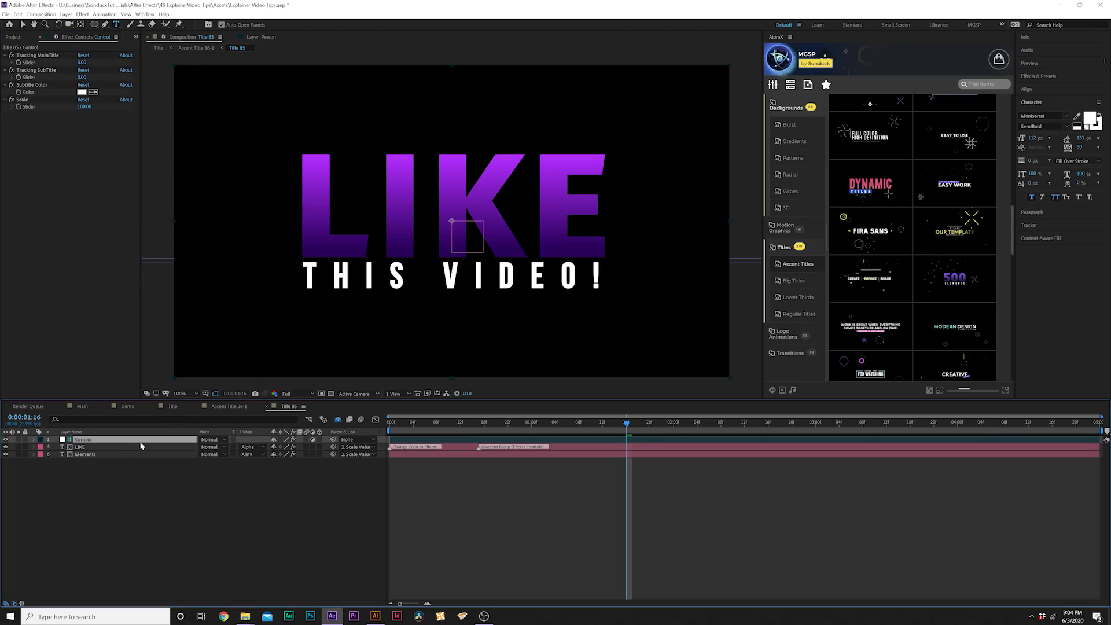
Step: Play back the animation in the Title composition, then return to the Demo scene
{"action": "left_click", "coordinate": [183, 405]}
{"action": "key", "text": "space"}
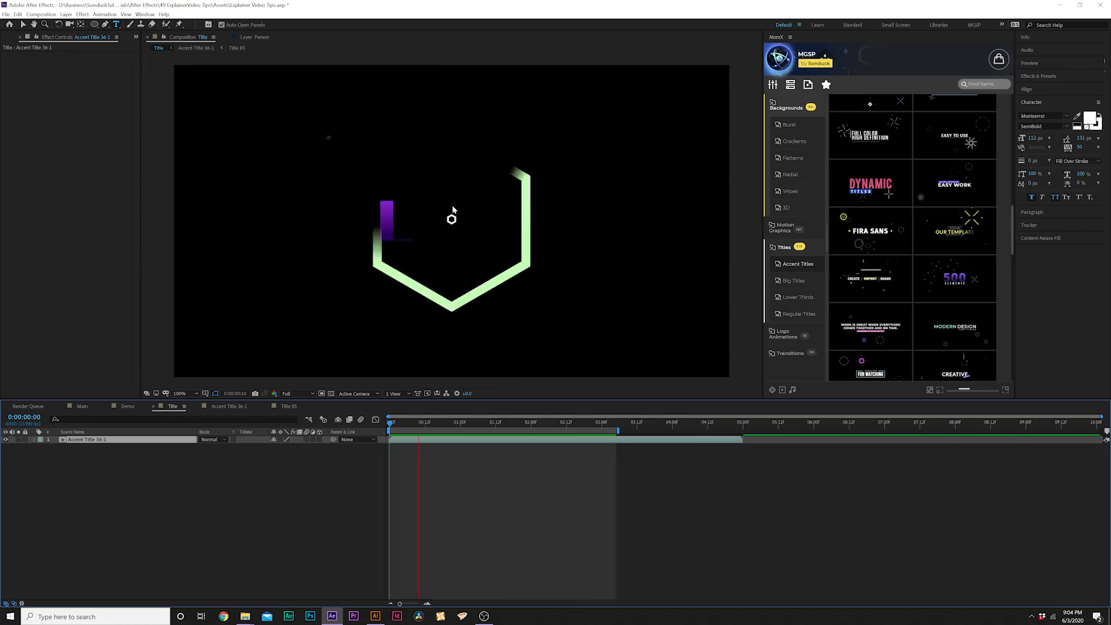
{"action": "key", "text": "space"}
{"action": "left_click", "coordinate": [122, 407]}
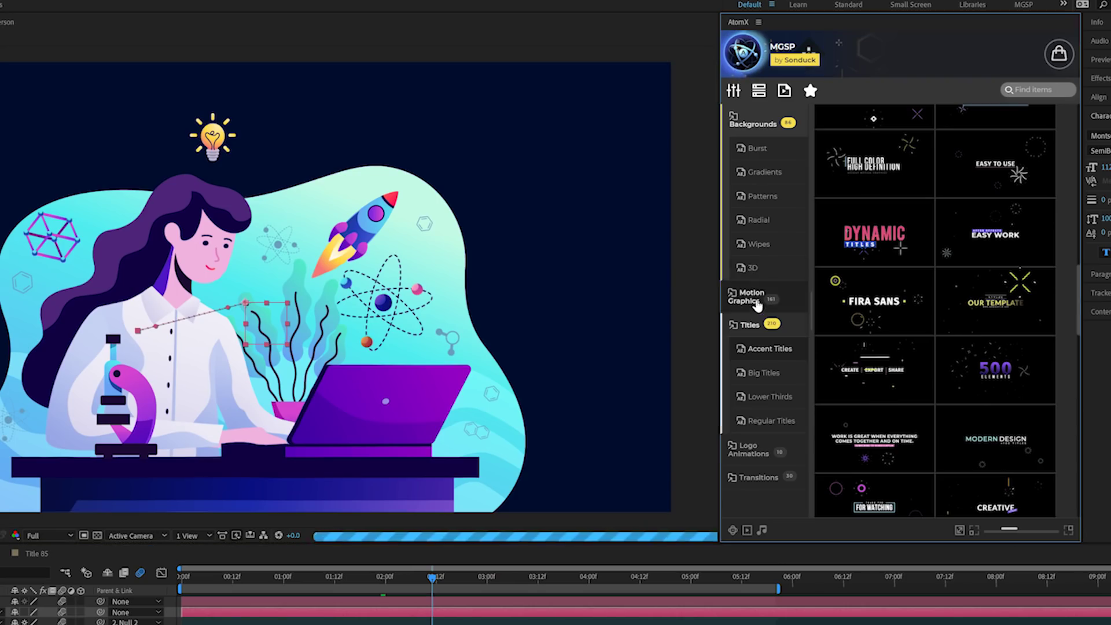
Step: Open AtomX Motion Graphics > Clusters and browse the cluster grid for Cluster 27-1
{"action": "left_click", "coordinate": [807, 231]}
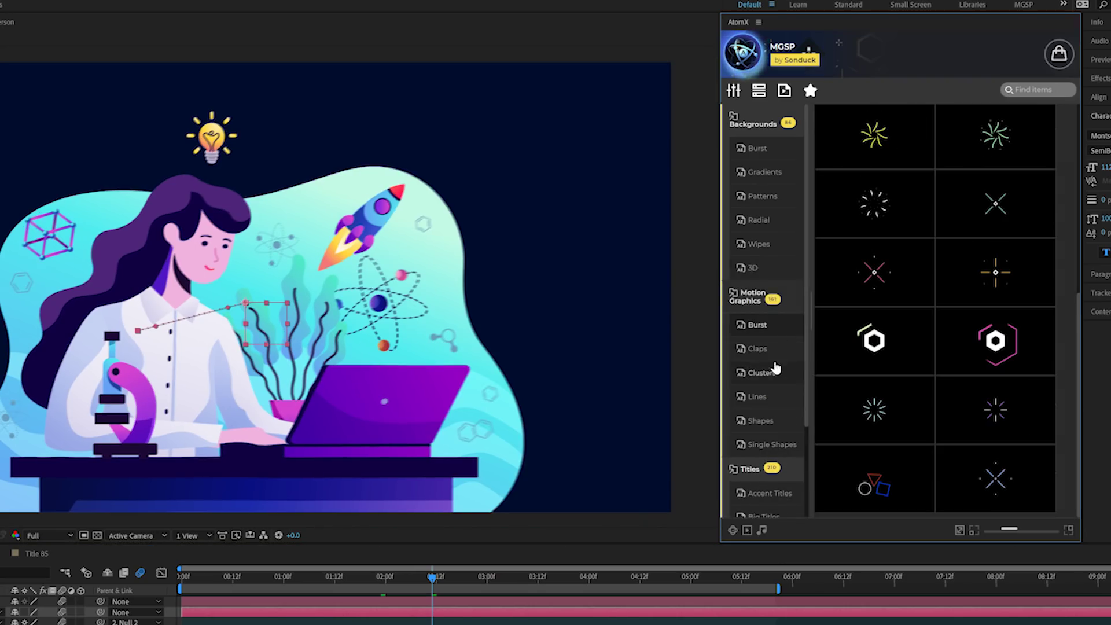
{"action": "scroll", "coordinate": [775, 368], "scroll_direction": "down", "scroll_amount": 3}
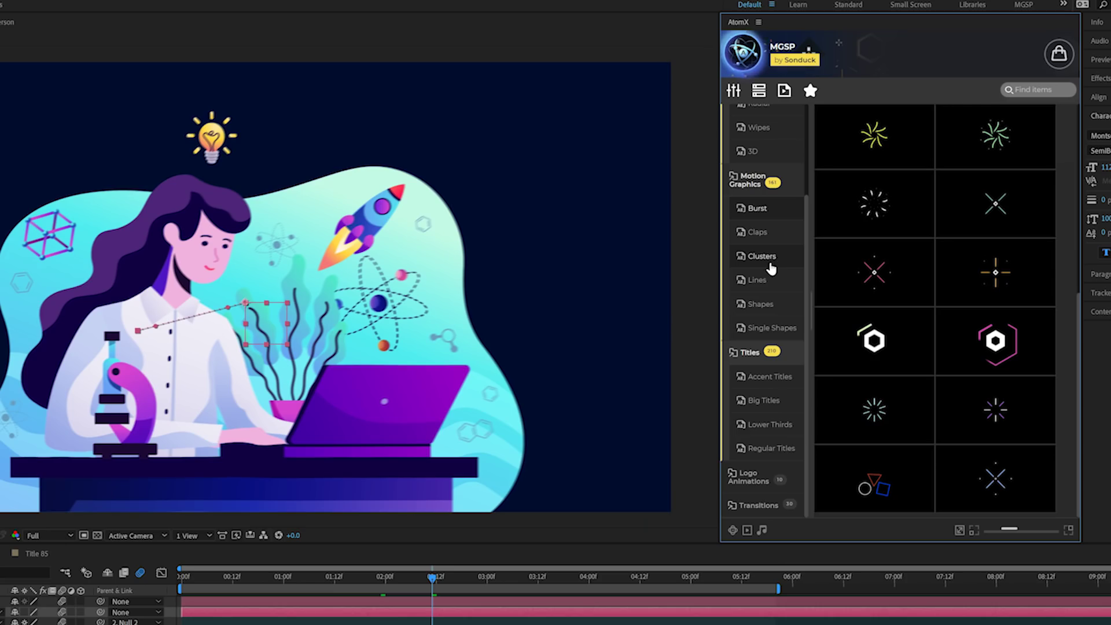
{"action": "left_click", "coordinate": [762, 256]}
{"action": "scroll", "coordinate": [926, 336], "scroll_direction": "down", "scroll_amount": 5}
{"action": "scroll", "coordinate": [961, 384], "scroll_direction": "up", "scroll_amount": 3}
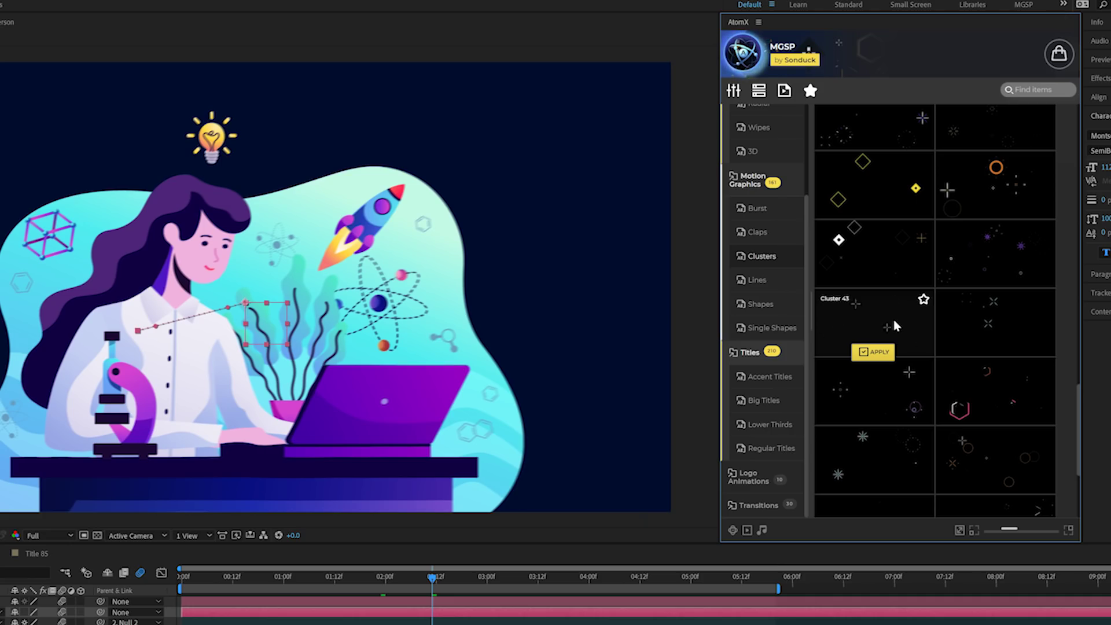
{"action": "scroll", "coordinate": [896, 325], "scroll_direction": "up", "scroll_amount": 3}
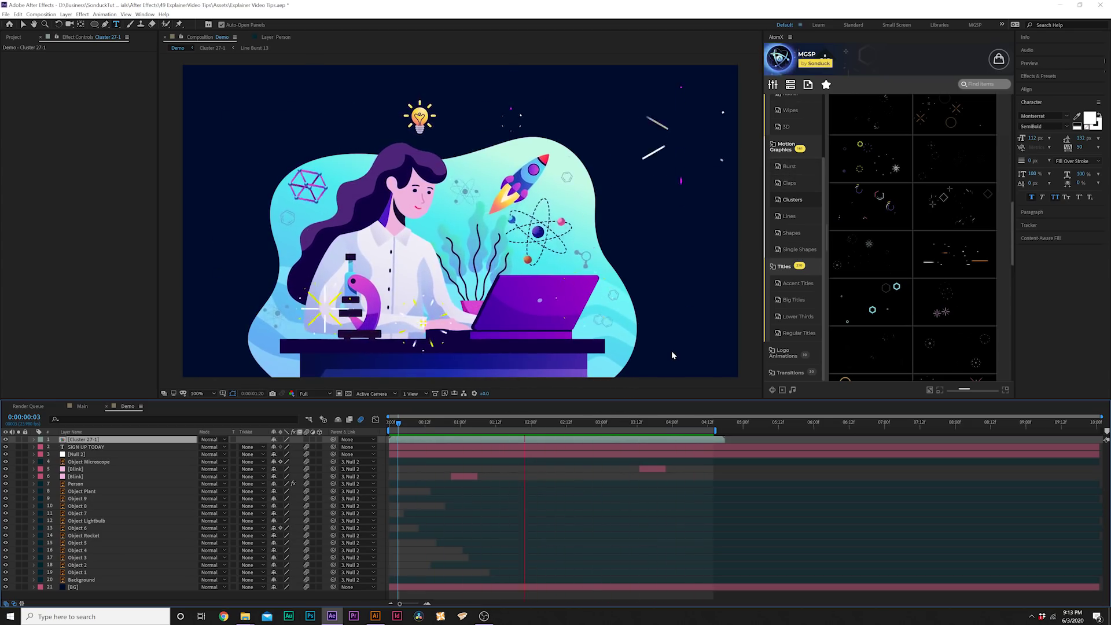
{"action": "scroll", "coordinate": [796, 167], "scroll_direction": "up", "scroll_amount": 3}
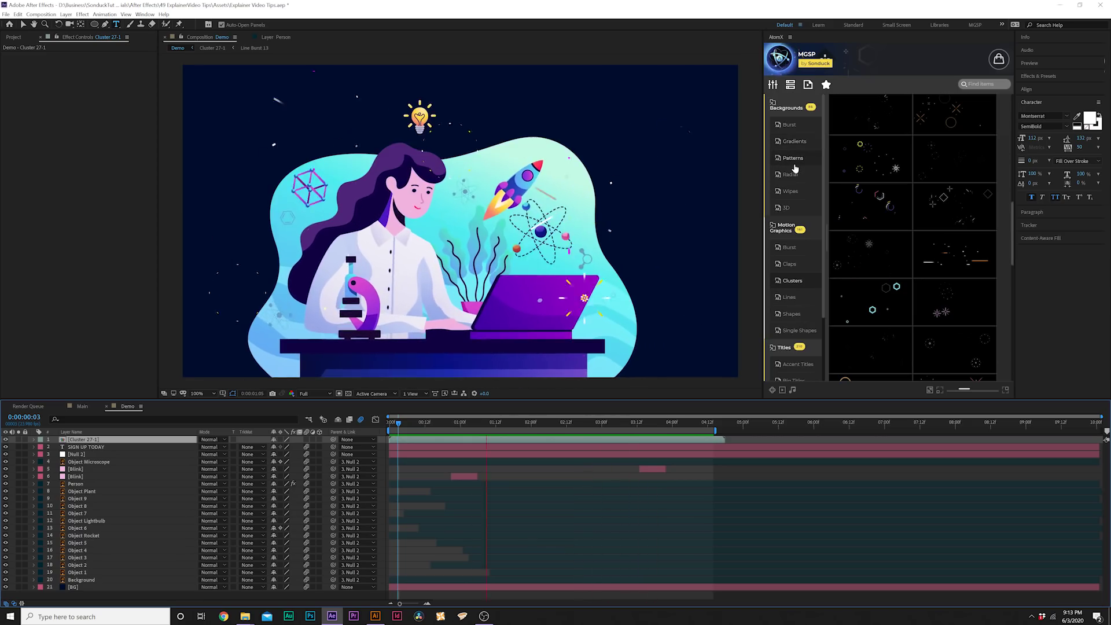